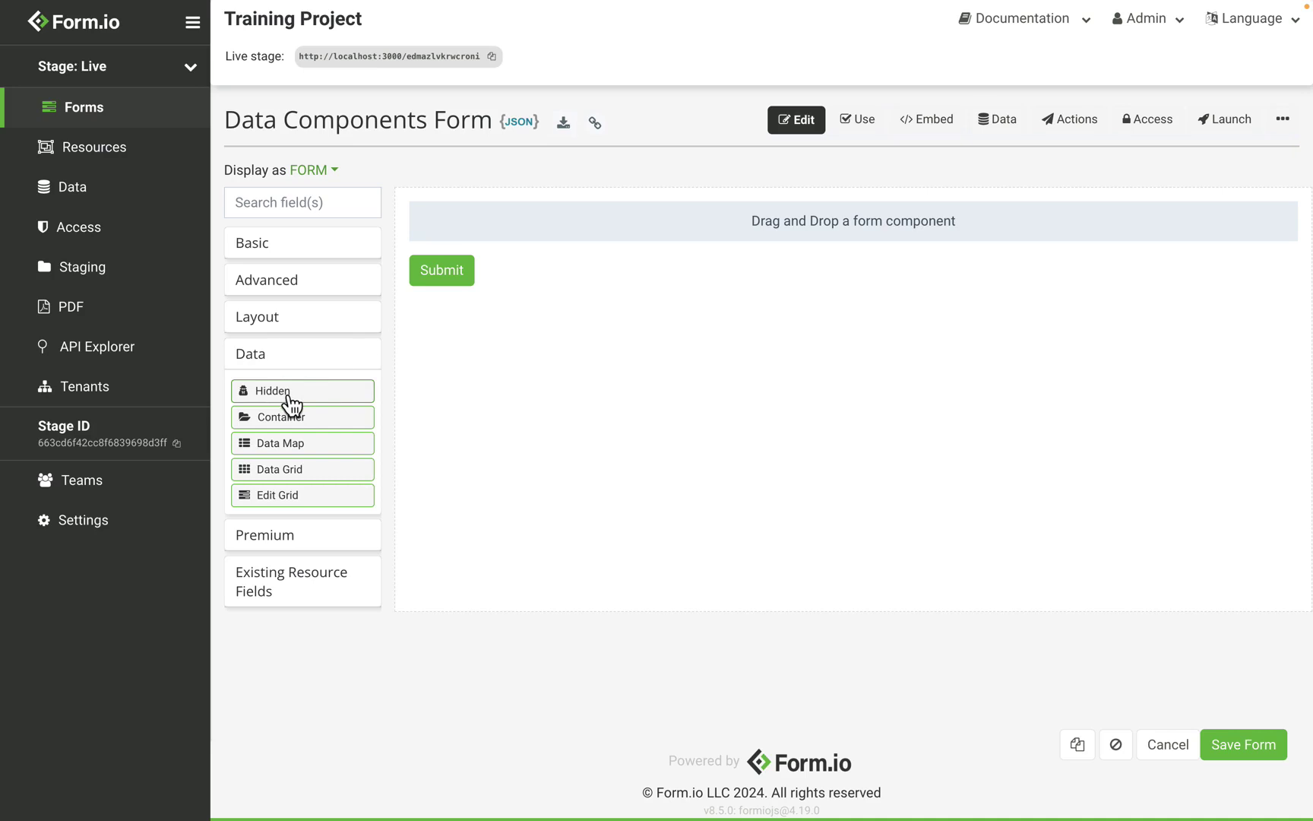
- Drop a Hidden component onto the empty canvas, label it 'hidden', and save it
{"action": "left_click_drag", "start_coordinate": [291, 405], "coordinate": [539, 267]}
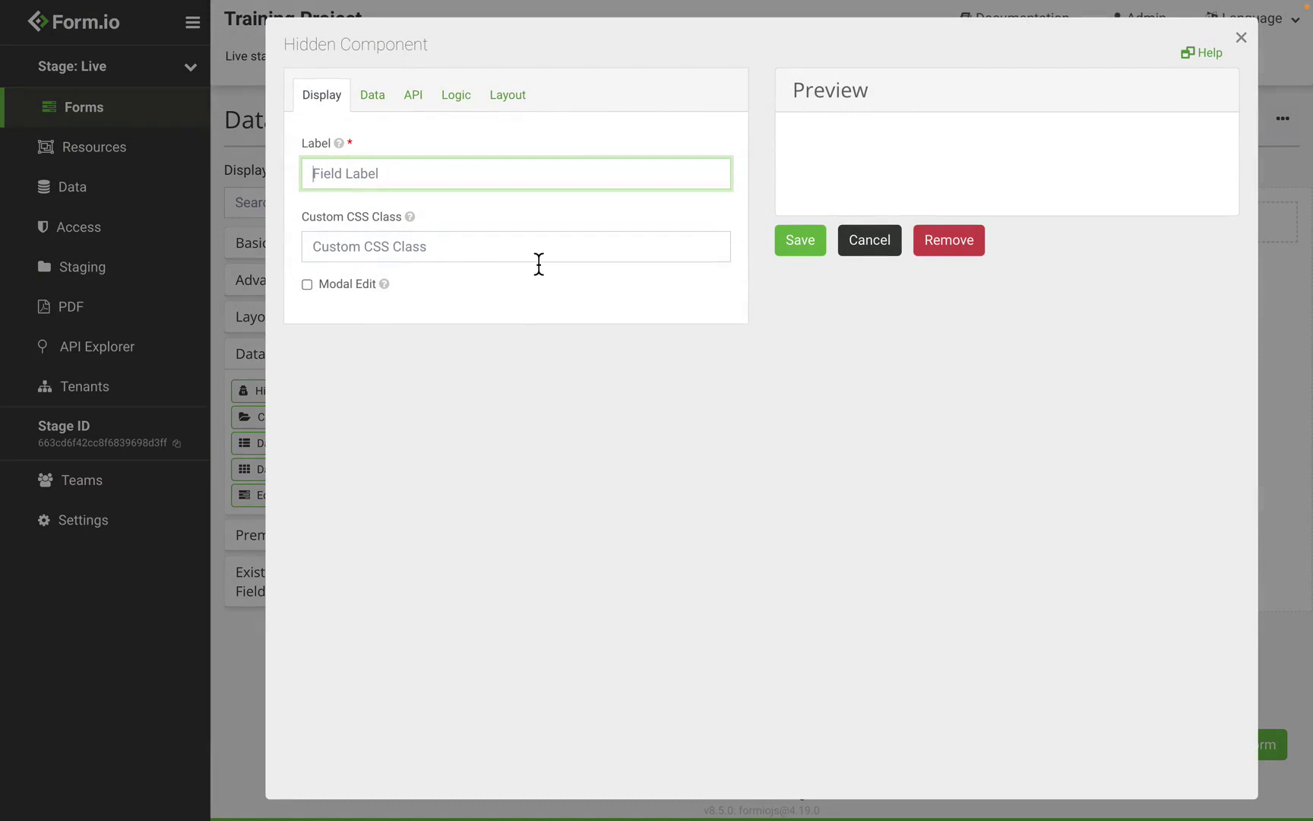
{"action": "type", "text": "hidden"}
{"action": "left_click", "coordinate": [810, 249]}
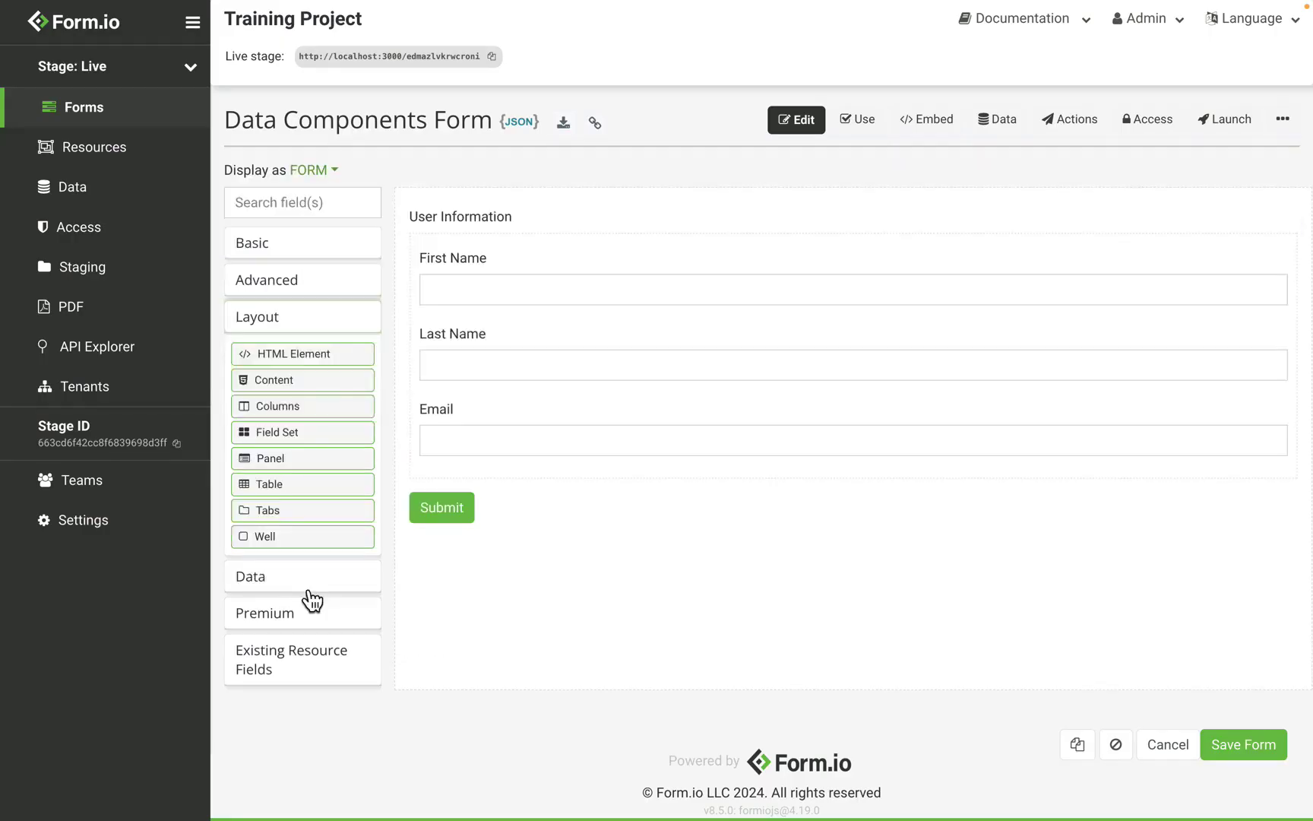
- Add a Container labelled 'User Information' with API property name userInformation
{"action": "left_click", "coordinate": [307, 583]}
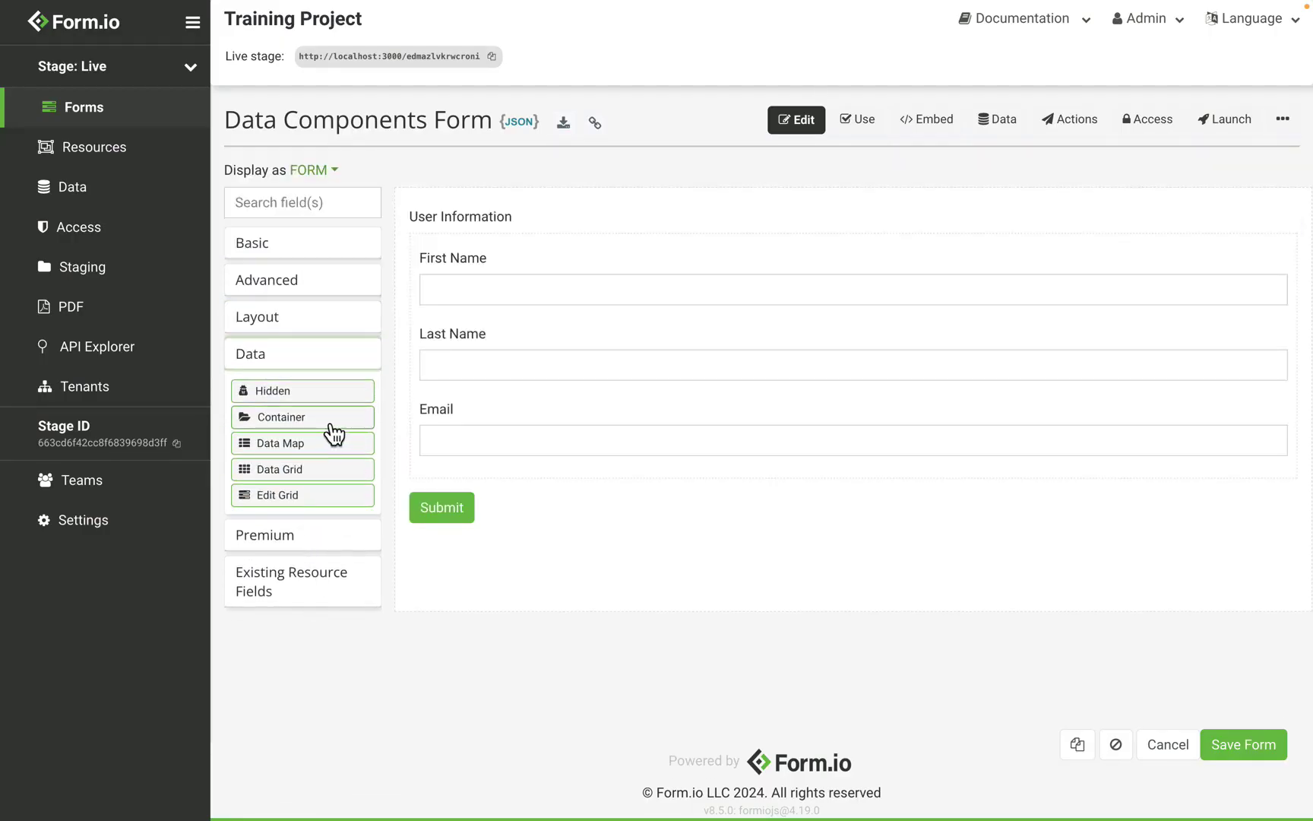
{"action": "left_click_drag", "start_coordinate": [332, 425], "coordinate": [557, 521]}
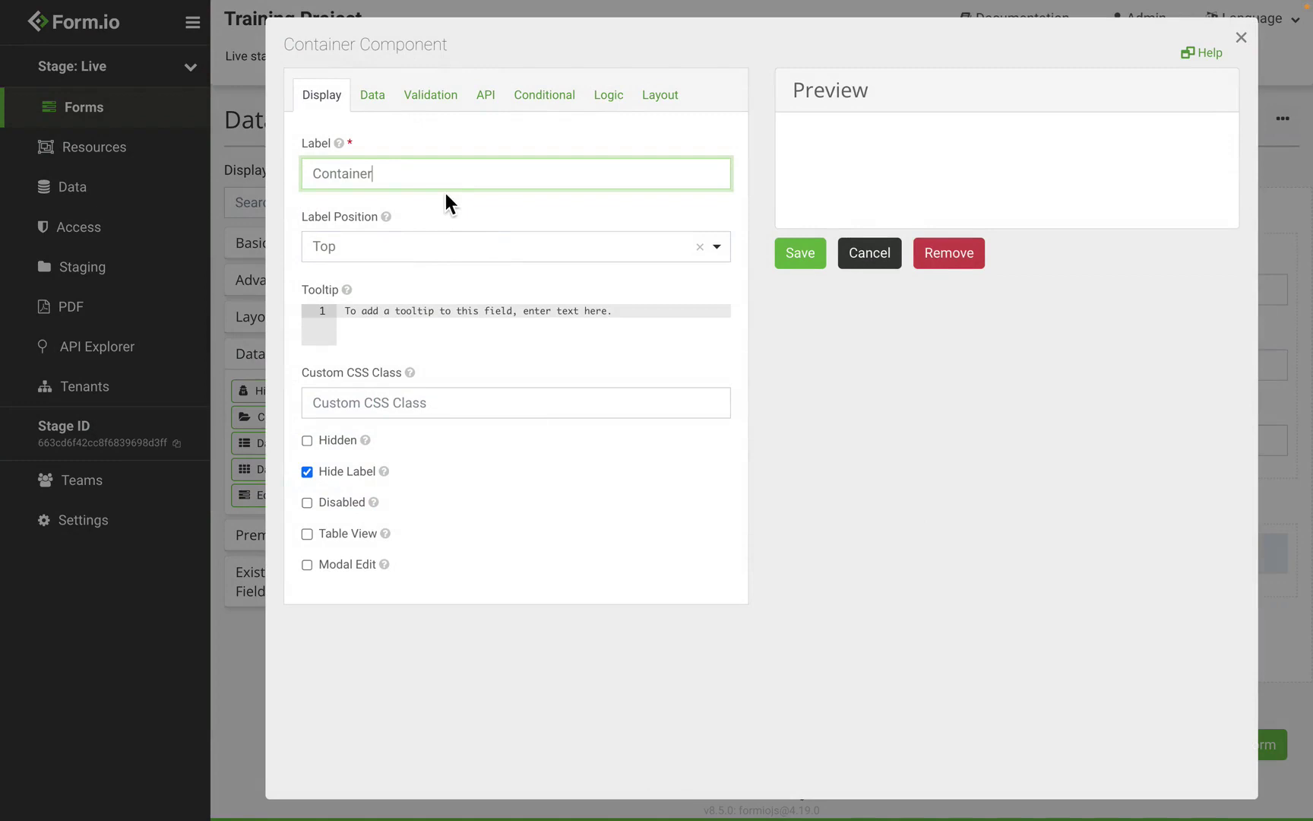
{"action": "double_click", "coordinate": [421, 175]}
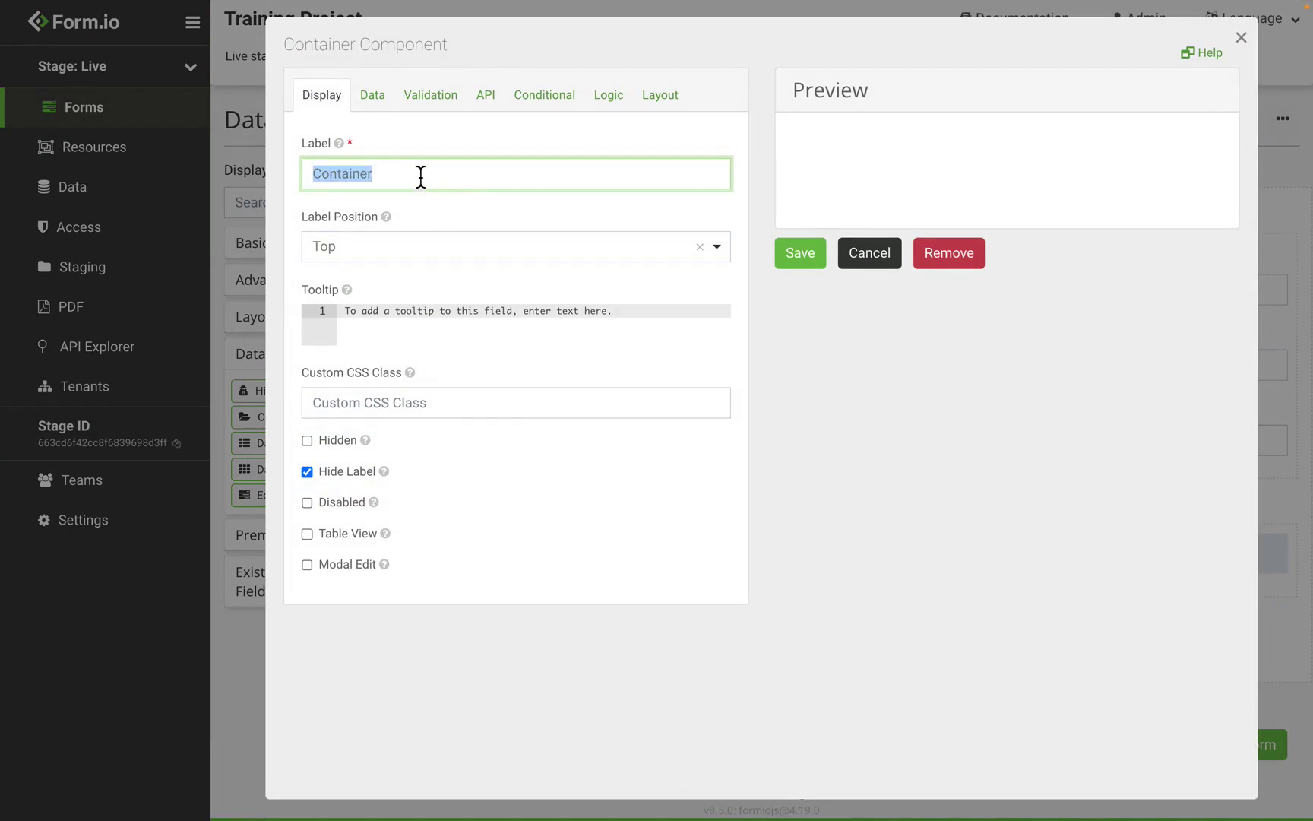
{"action": "type", "text": "User Information"}
{"action": "left_click", "coordinate": [504, 110]}
{"action": "left_click_drag", "start_coordinate": [448, 186], "coordinate": [268, 183]}
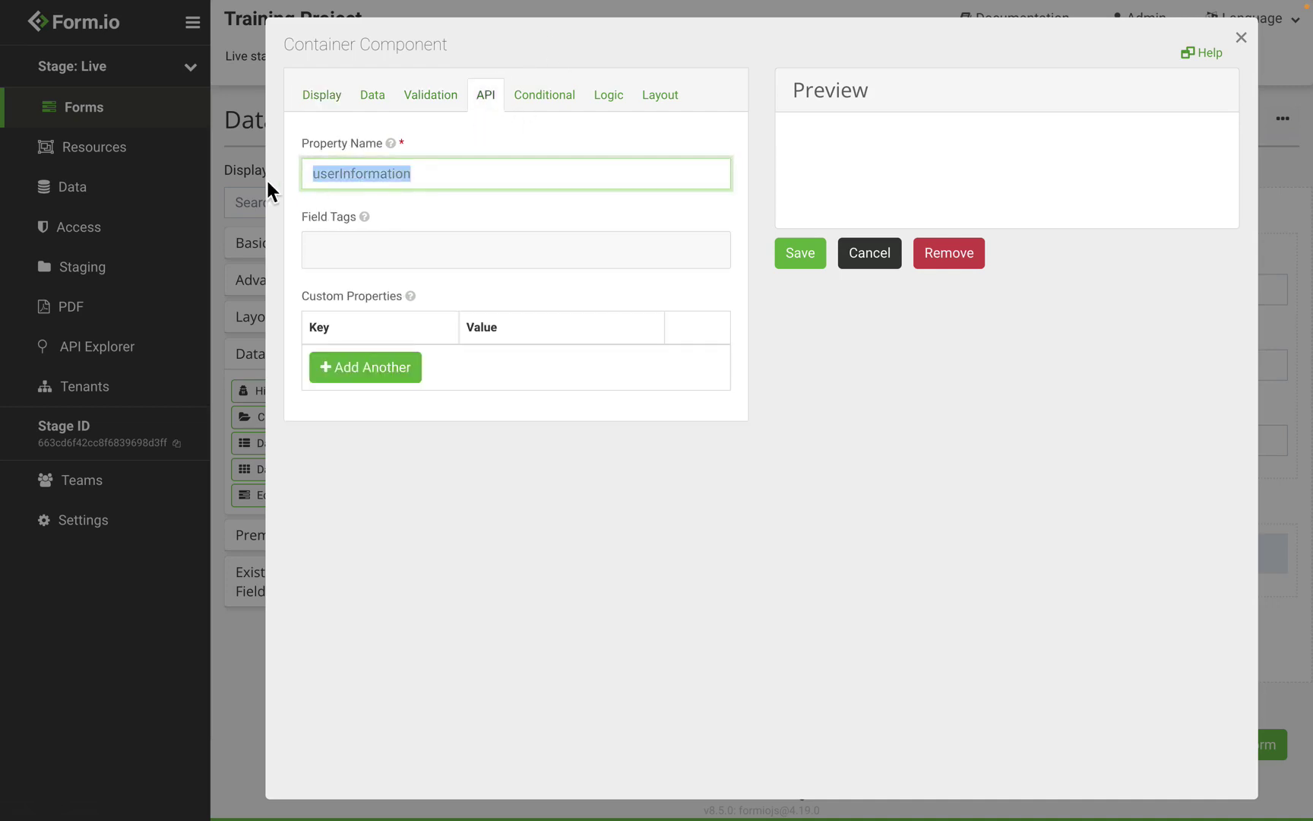
{"action": "left_click", "coordinate": [319, 114]}
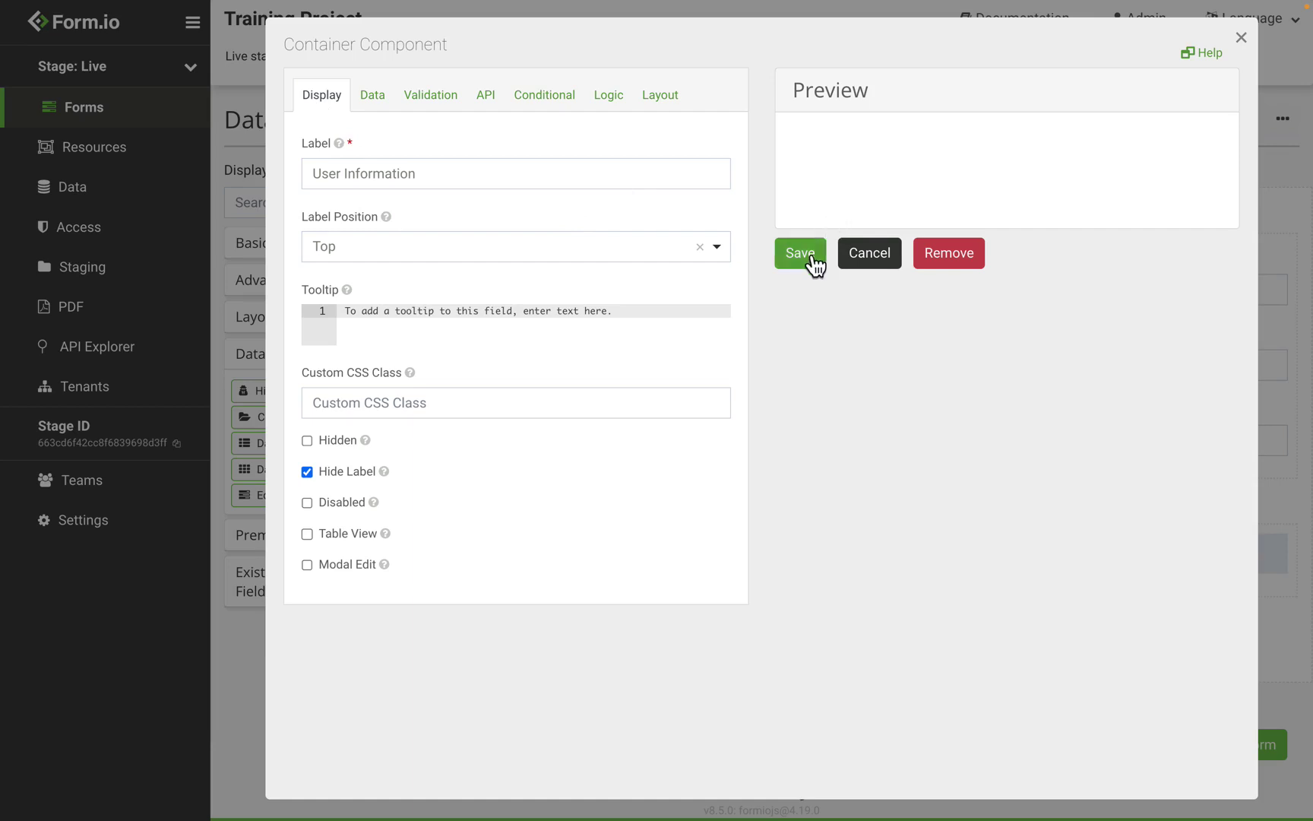
{"action": "left_click", "coordinate": [876, 263]}
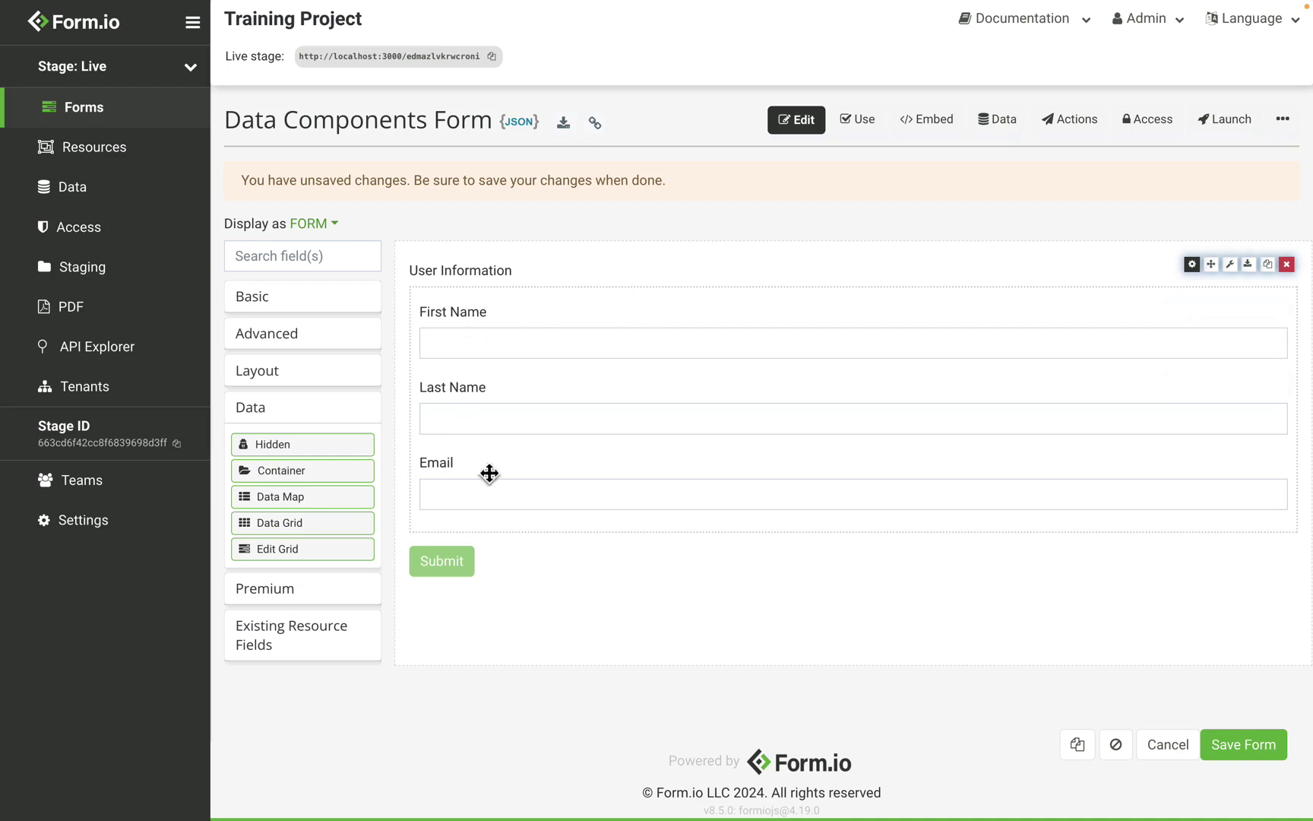
- Save the form, submit a sample entry, and export the submissions as JSON
{"action": "left_click", "coordinate": [1269, 755]}
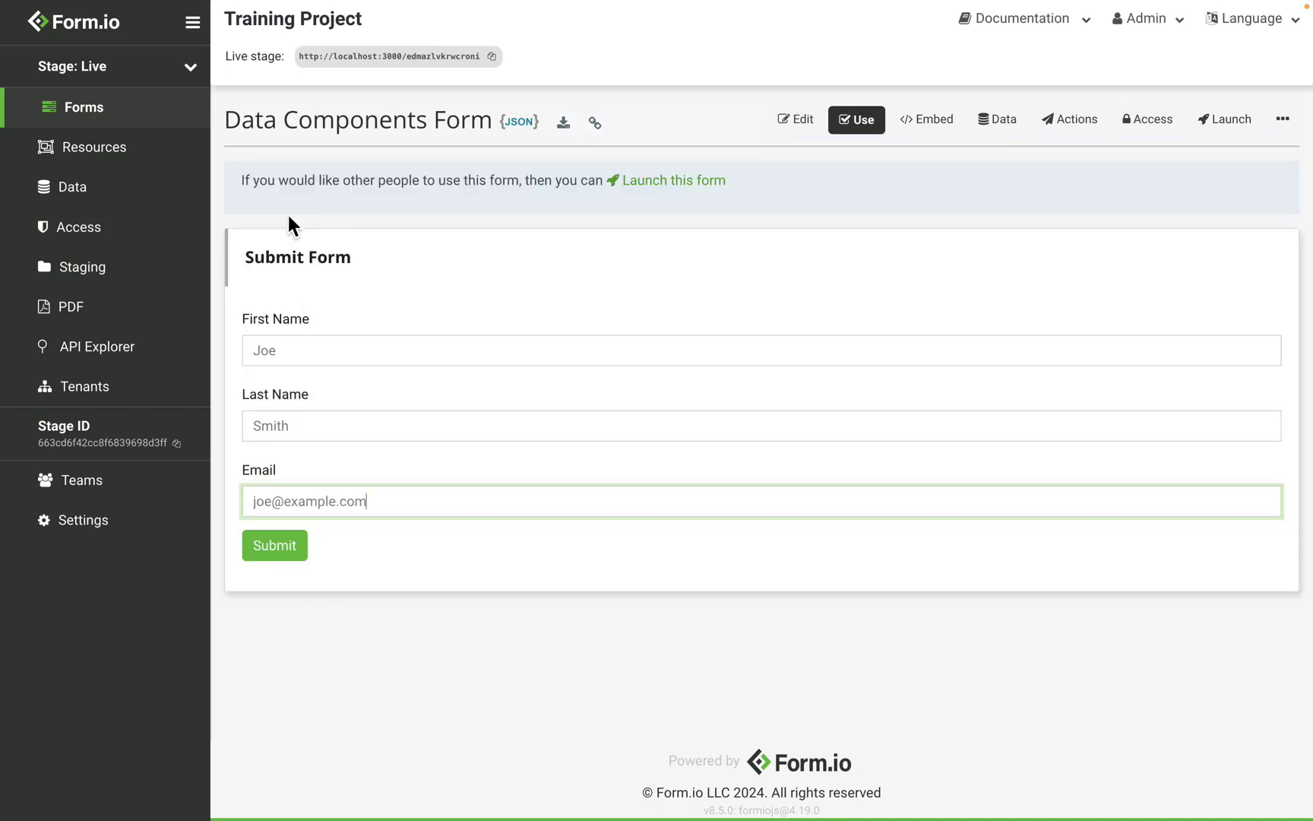
{"action": "left_click", "coordinate": [277, 551]}
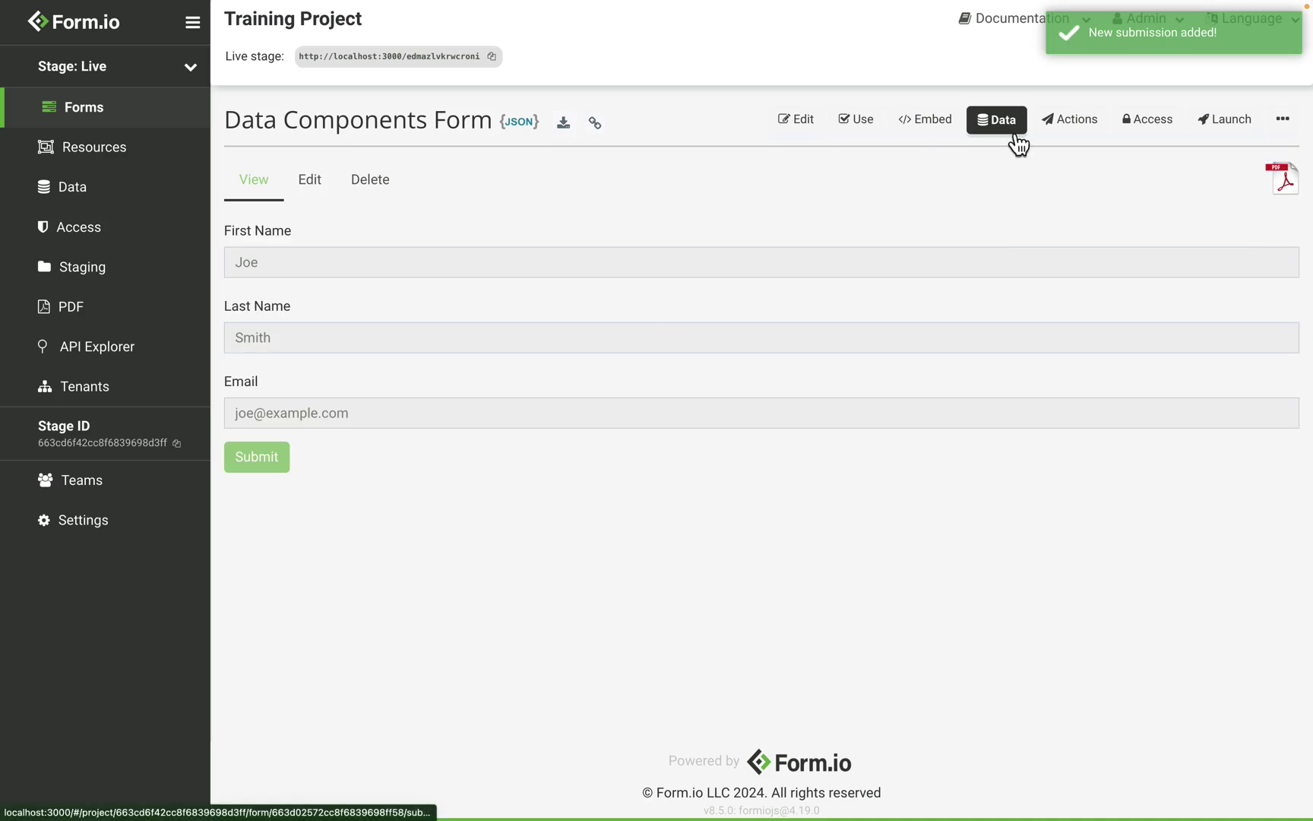
{"action": "left_click", "coordinate": [1019, 145]}
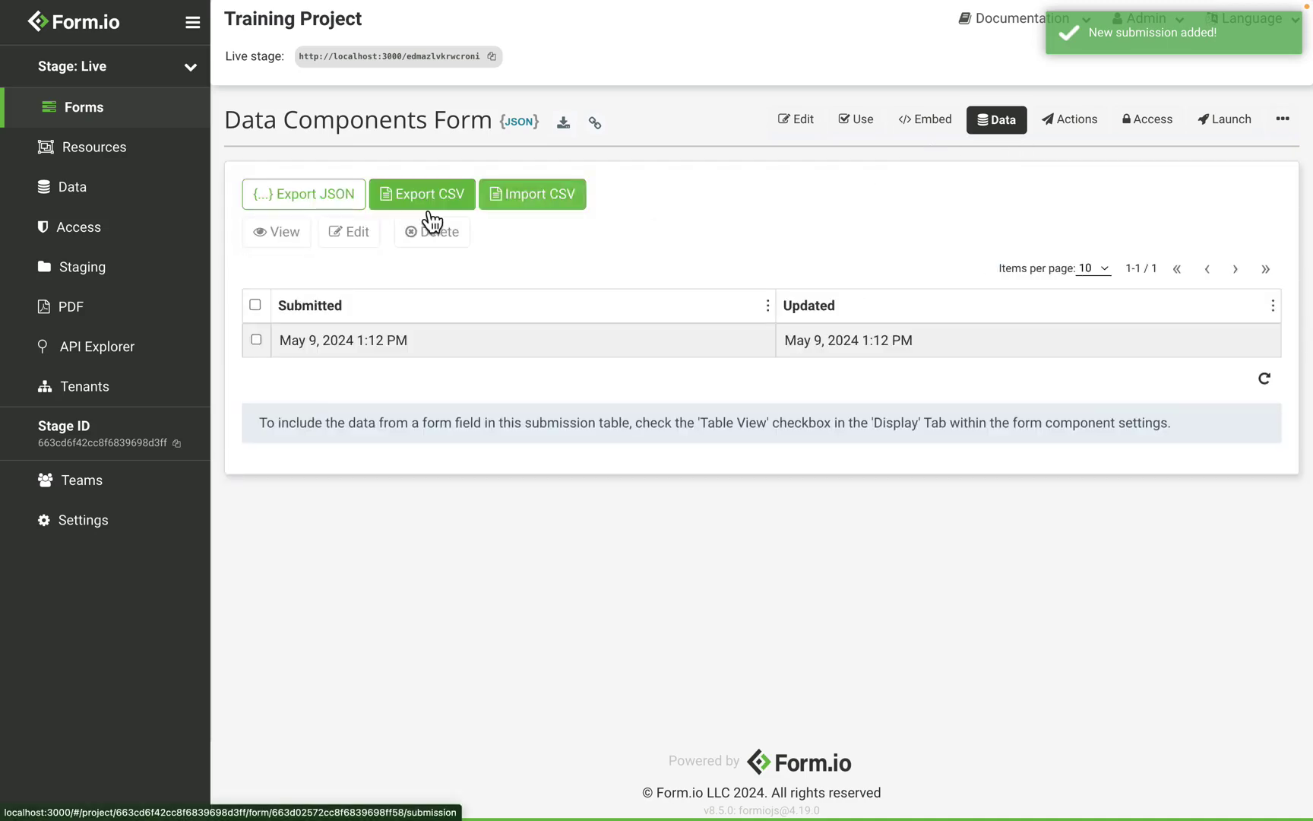
{"action": "left_click", "coordinate": [342, 214]}
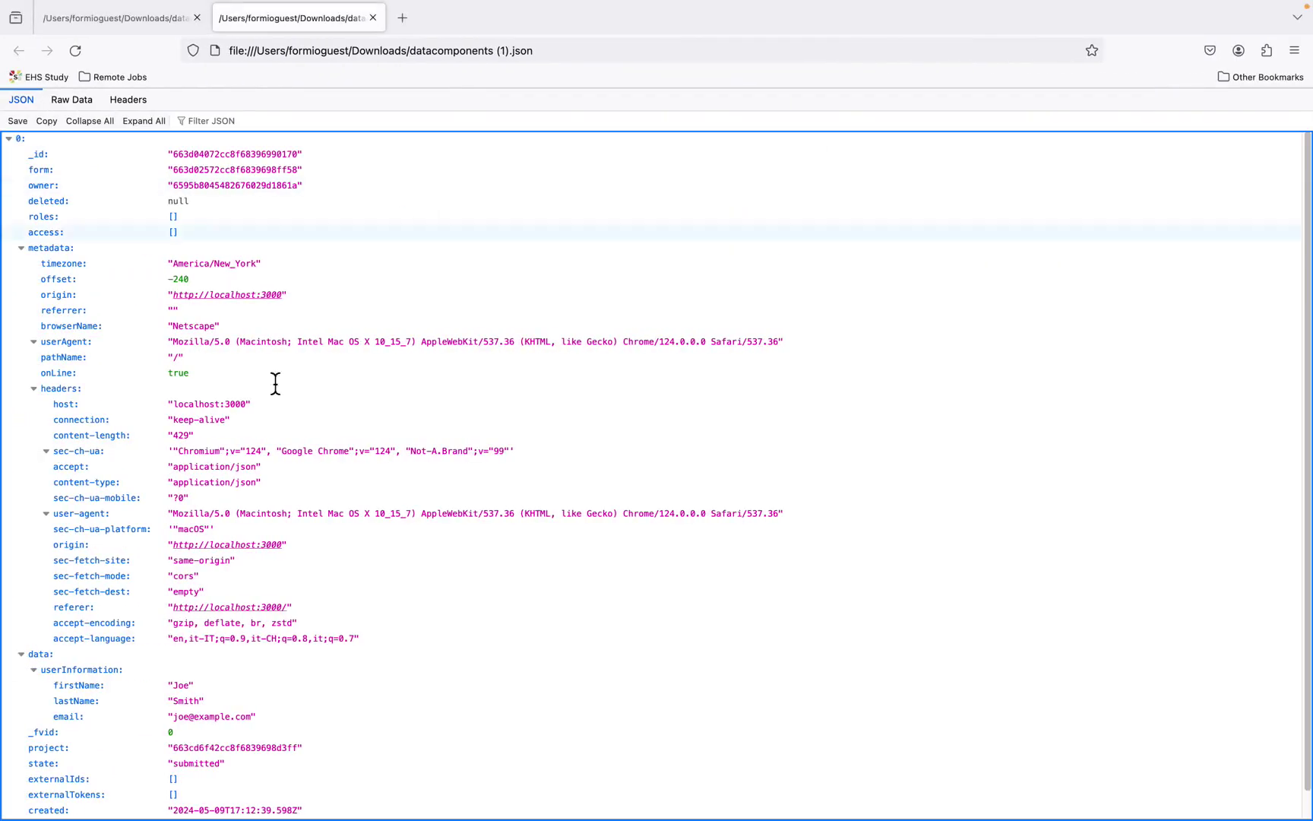
- Scroll the exported JSON to the data.userInformation entry with firstName, lastName and email
{"action": "scroll", "coordinate": [211, 444], "scroll_direction": "down", "scroll_amount": 1}
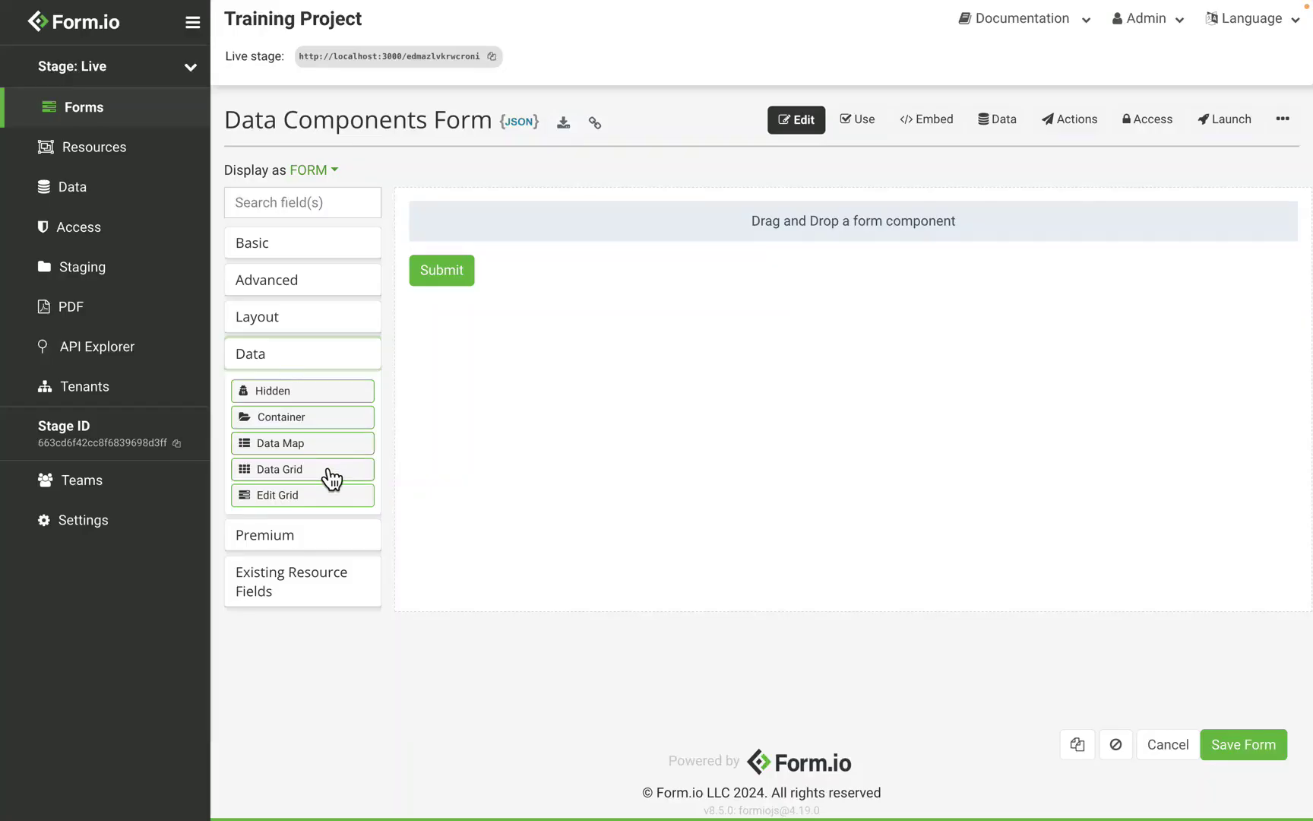
- Add a Data Grid containing a First Name text field column
{"action": "left_click_drag", "start_coordinate": [331, 471], "coordinate": [562, 236]}
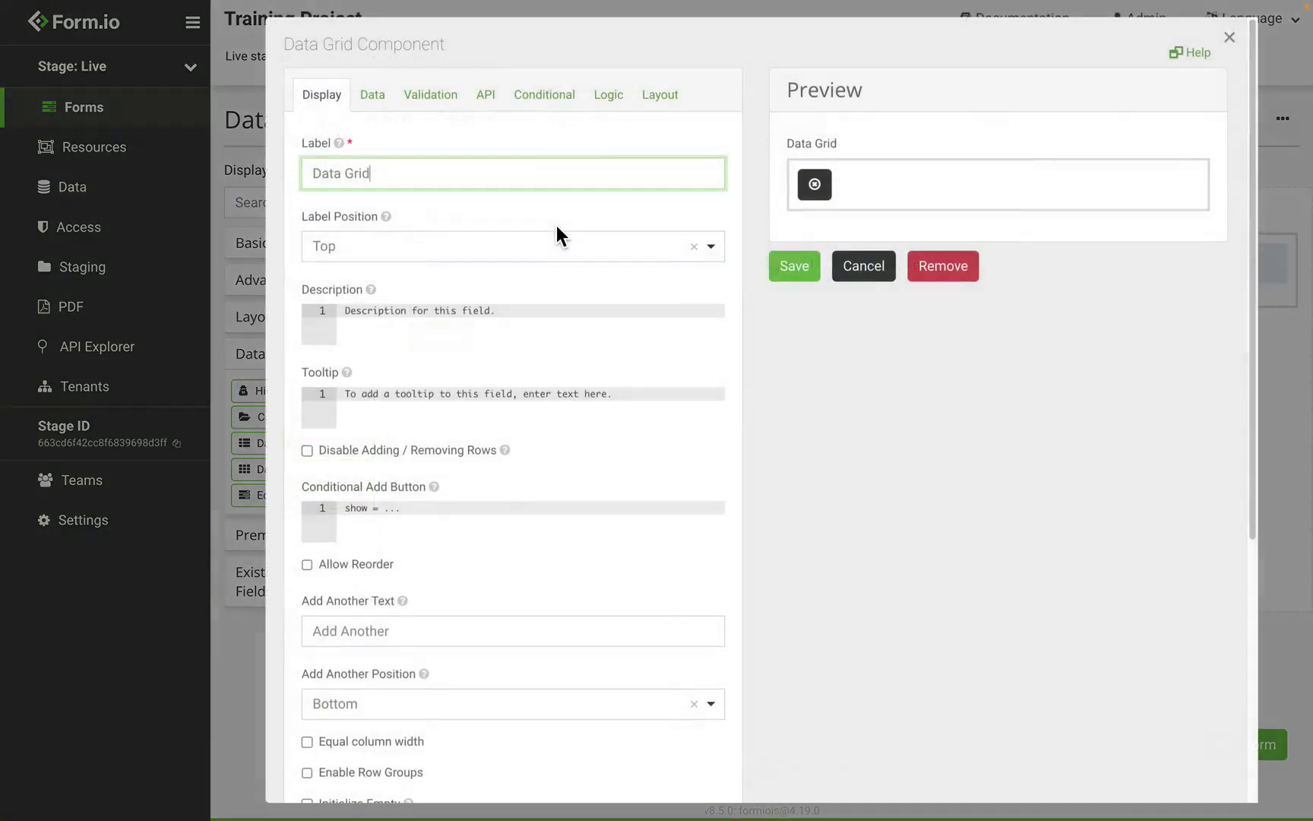
{"action": "left_click", "coordinate": [794, 267]}
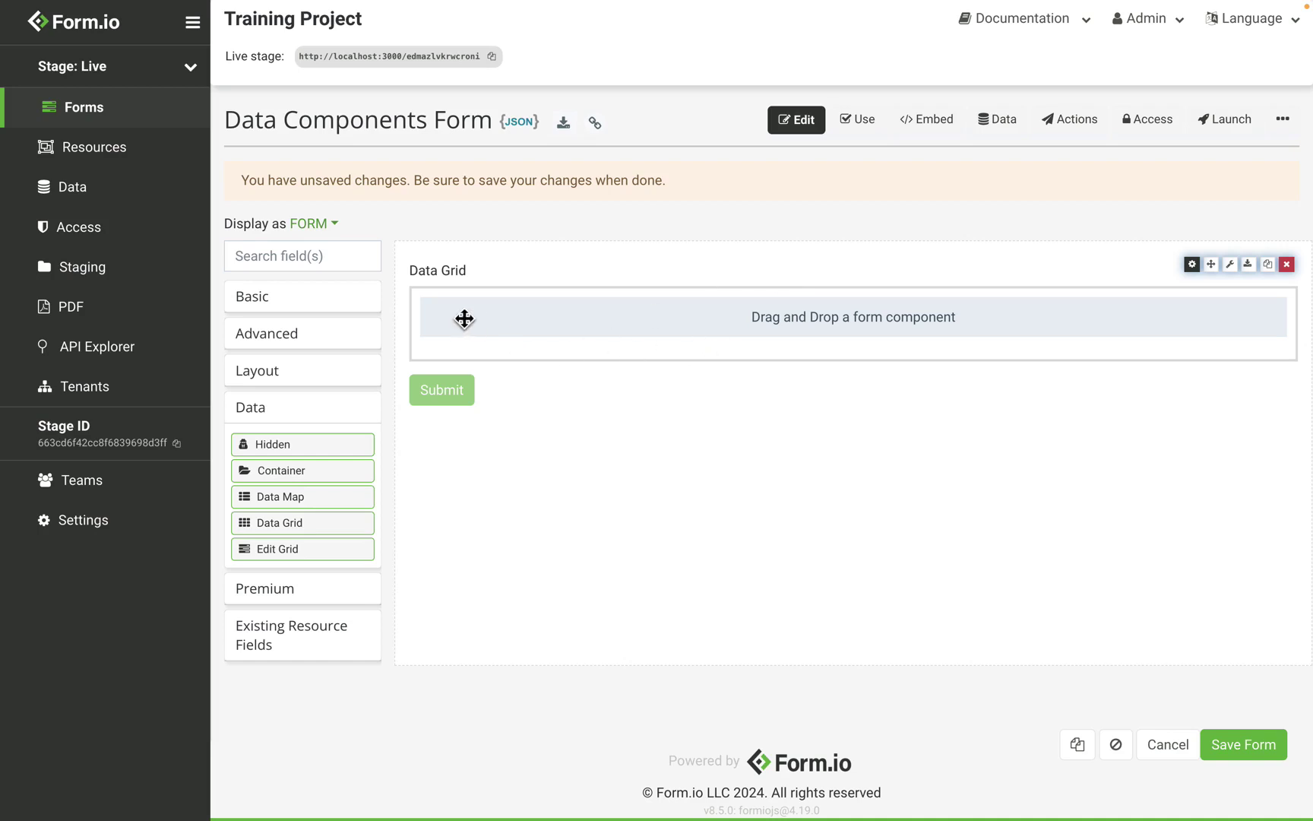
{"action": "left_click", "coordinate": [258, 301]}
{"action": "left_click_drag", "start_coordinate": [302, 341], "coordinate": [601, 351]}
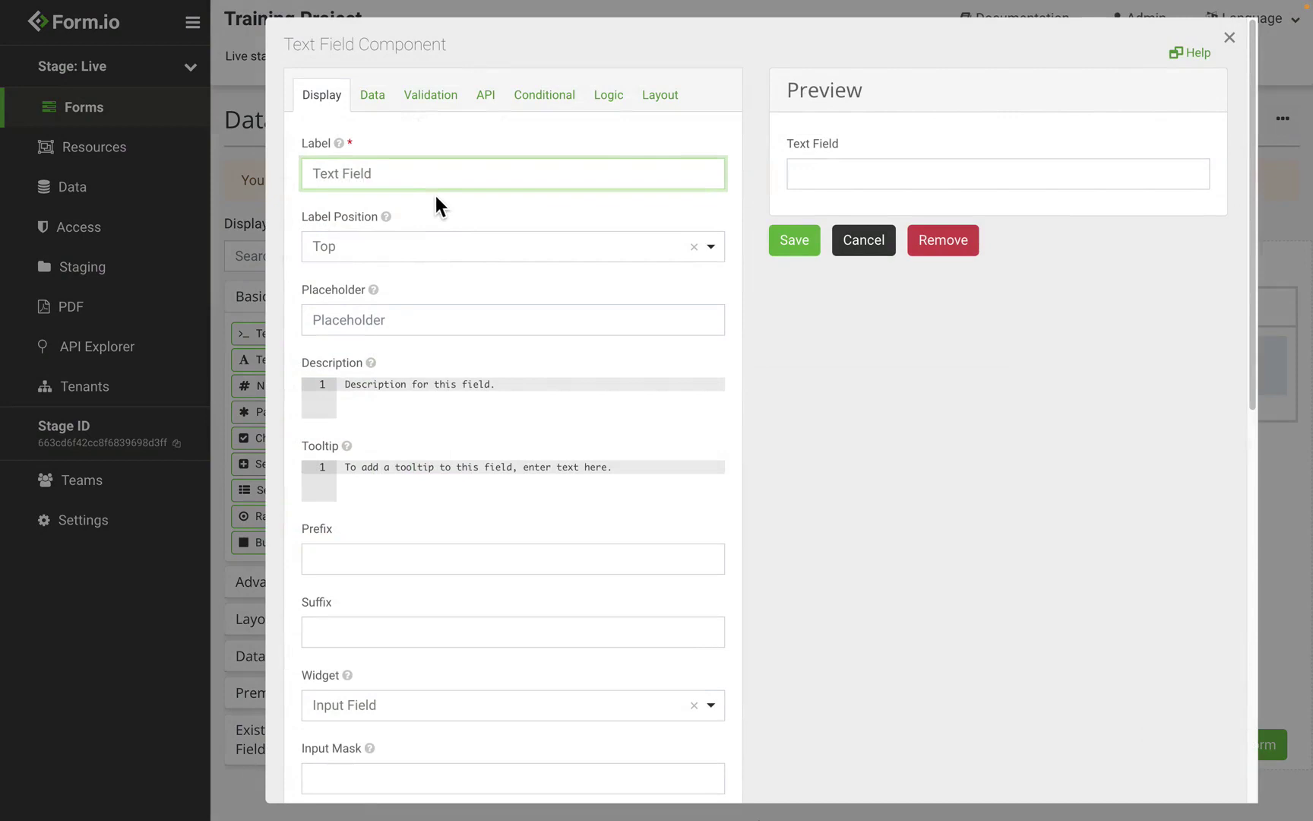
{"action": "double_click", "coordinate": [429, 186]}
{"action": "key", "text": "ctrl+a"}
{"action": "type", "text": "First Name"}
{"action": "left_click", "coordinate": [809, 247]}
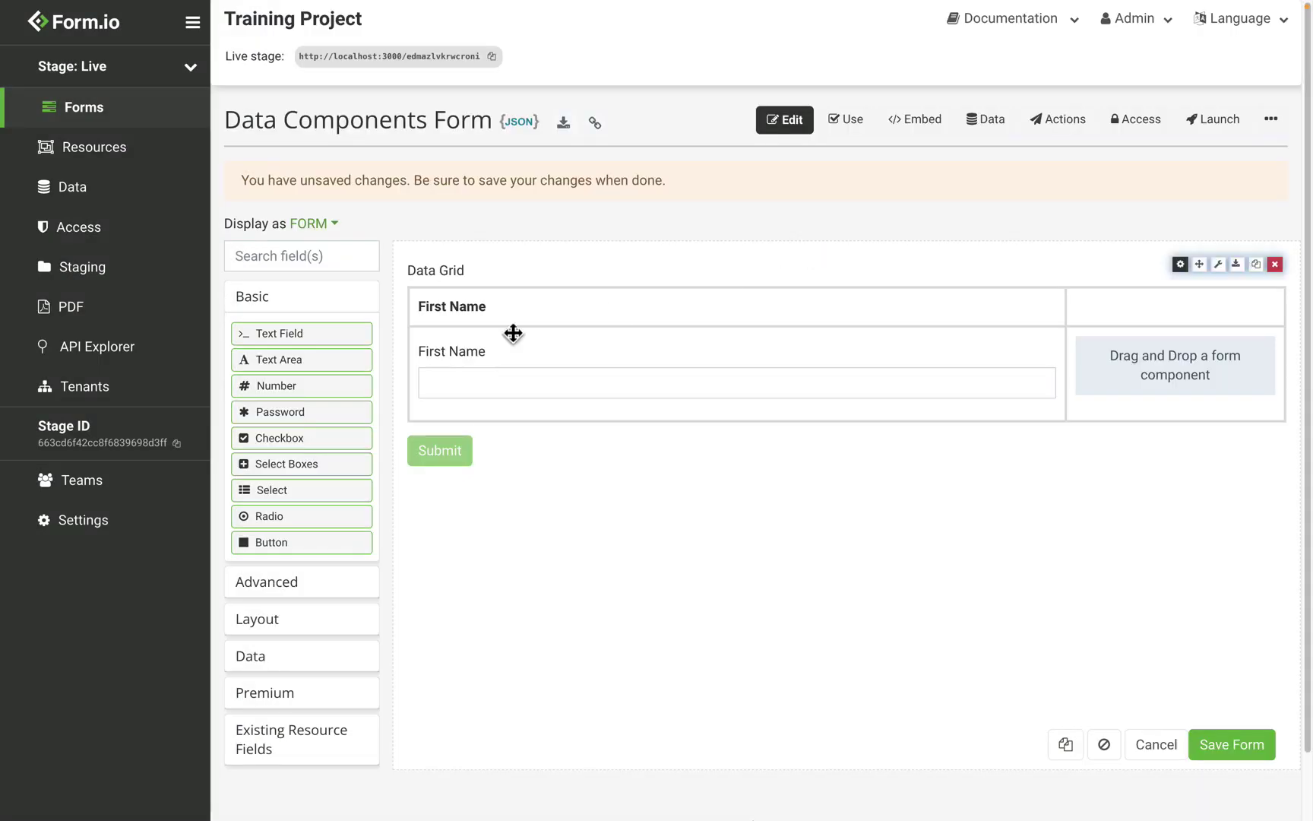
- Add a Last Name text field column, arrange both columns, and save the form
{"action": "left_click_drag", "start_coordinate": [366, 346], "coordinate": [1148, 367]}
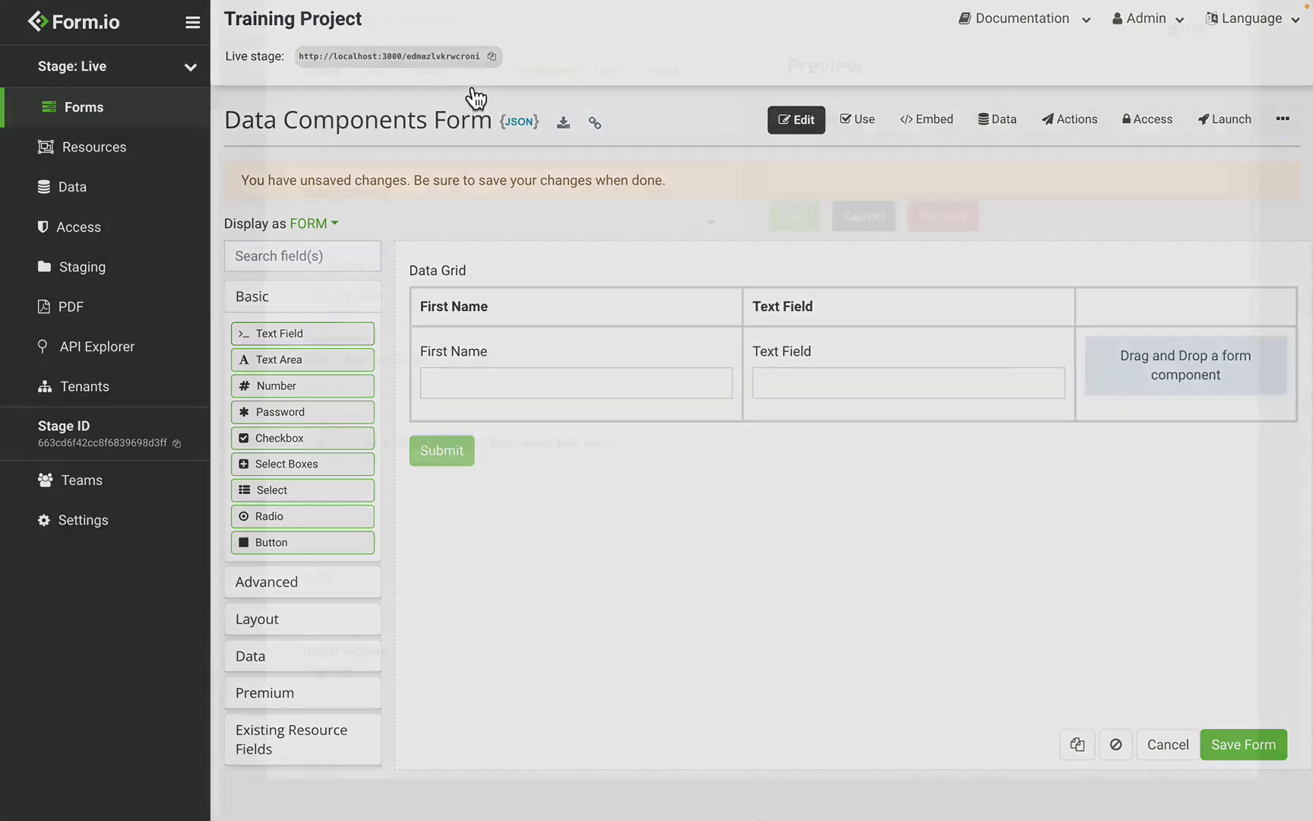
{"action": "triple_click", "coordinate": [382, 188]}
{"action": "type", "text": "Fa"}
{"action": "key", "text": "BackSpace"}
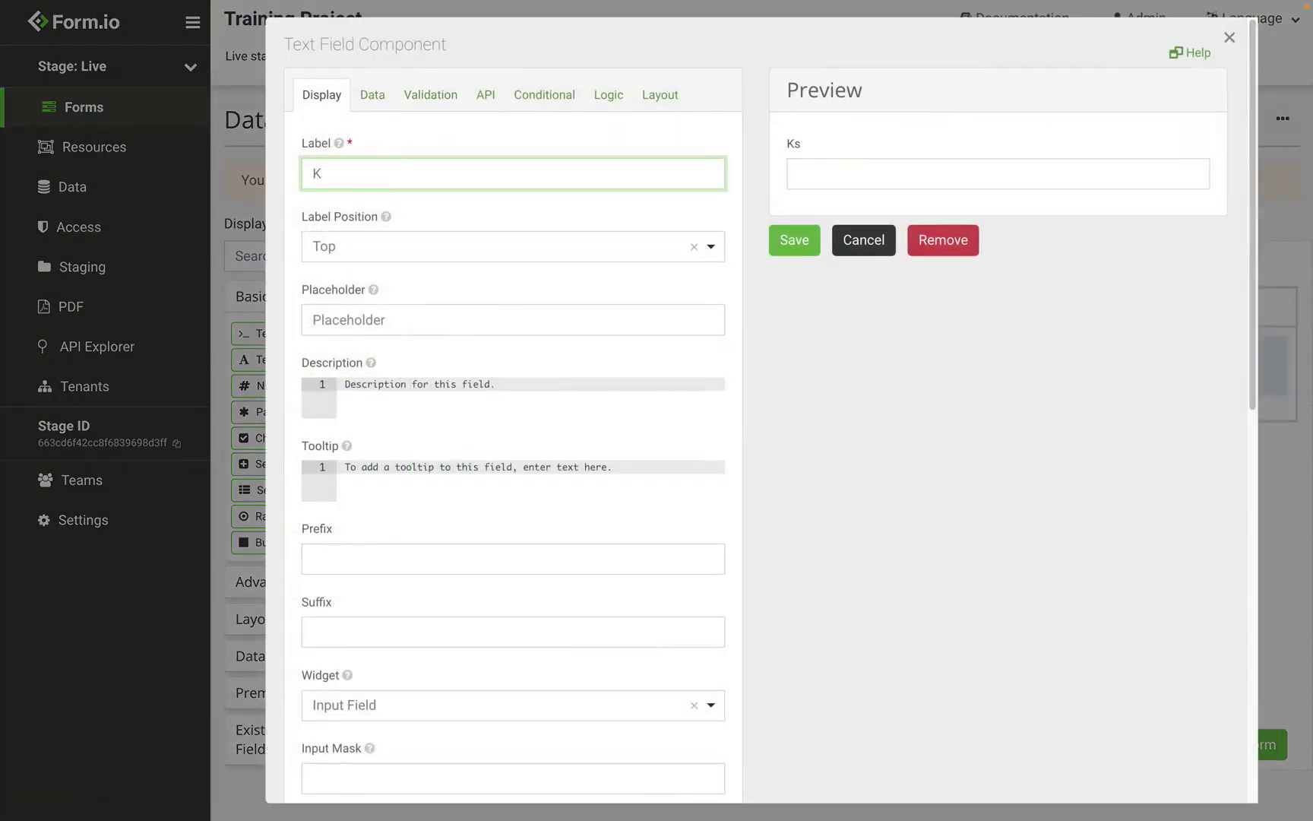
{"action": "key", "text": "BackSpace"}
{"action": "type", "text": "Last Name"}
{"action": "left_click", "coordinate": [794, 240]}
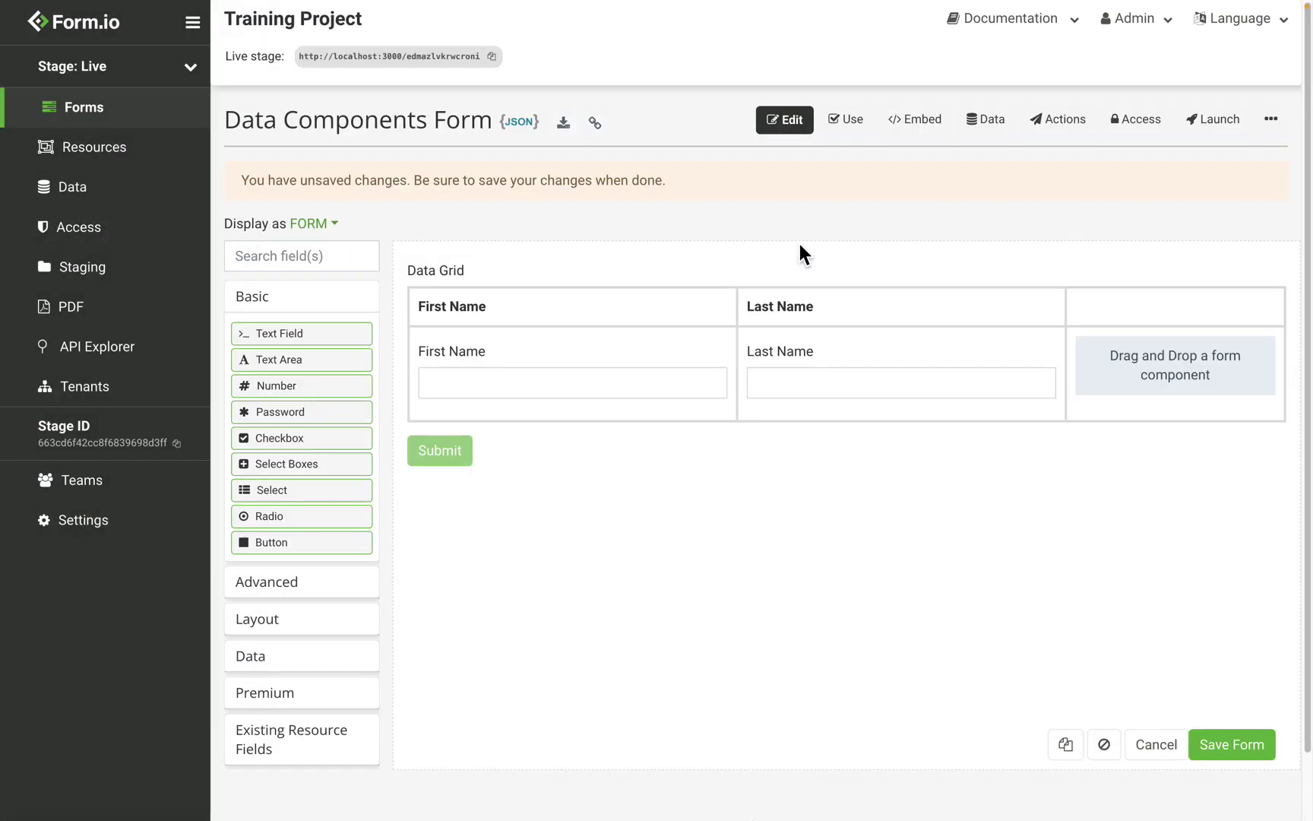
{"action": "left_click_drag", "start_coordinate": [469, 350], "coordinate": [1064, 440]}
{"action": "left_click", "coordinate": [792, 376]}
{"action": "left_click_drag", "start_coordinate": [792, 366], "coordinate": [939, 396]}
{"action": "left_click", "coordinate": [1266, 746]}
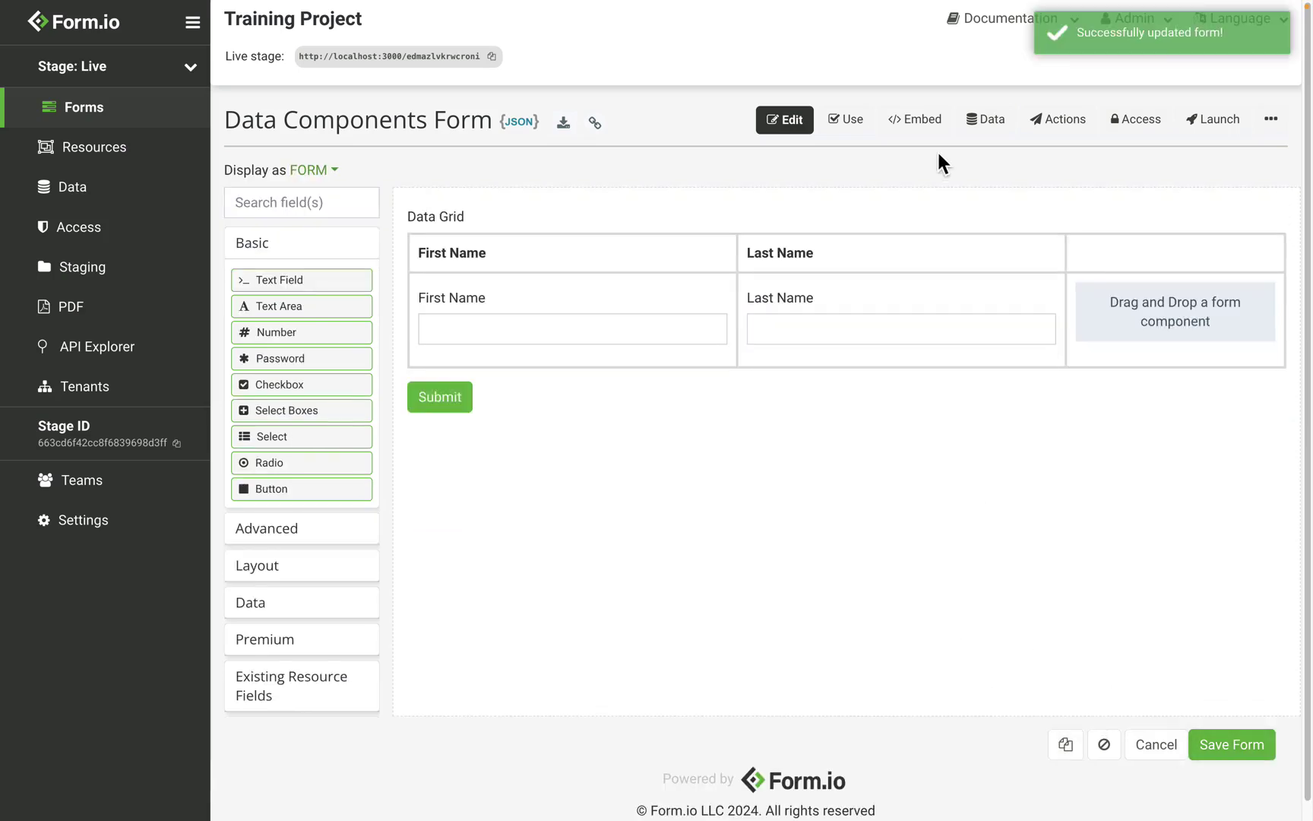
- On the Use page, fill the first grid row with 'test1' and 'test2'
{"action": "left_click", "coordinate": [865, 129]}
{"action": "left_click", "coordinate": [395, 403]}
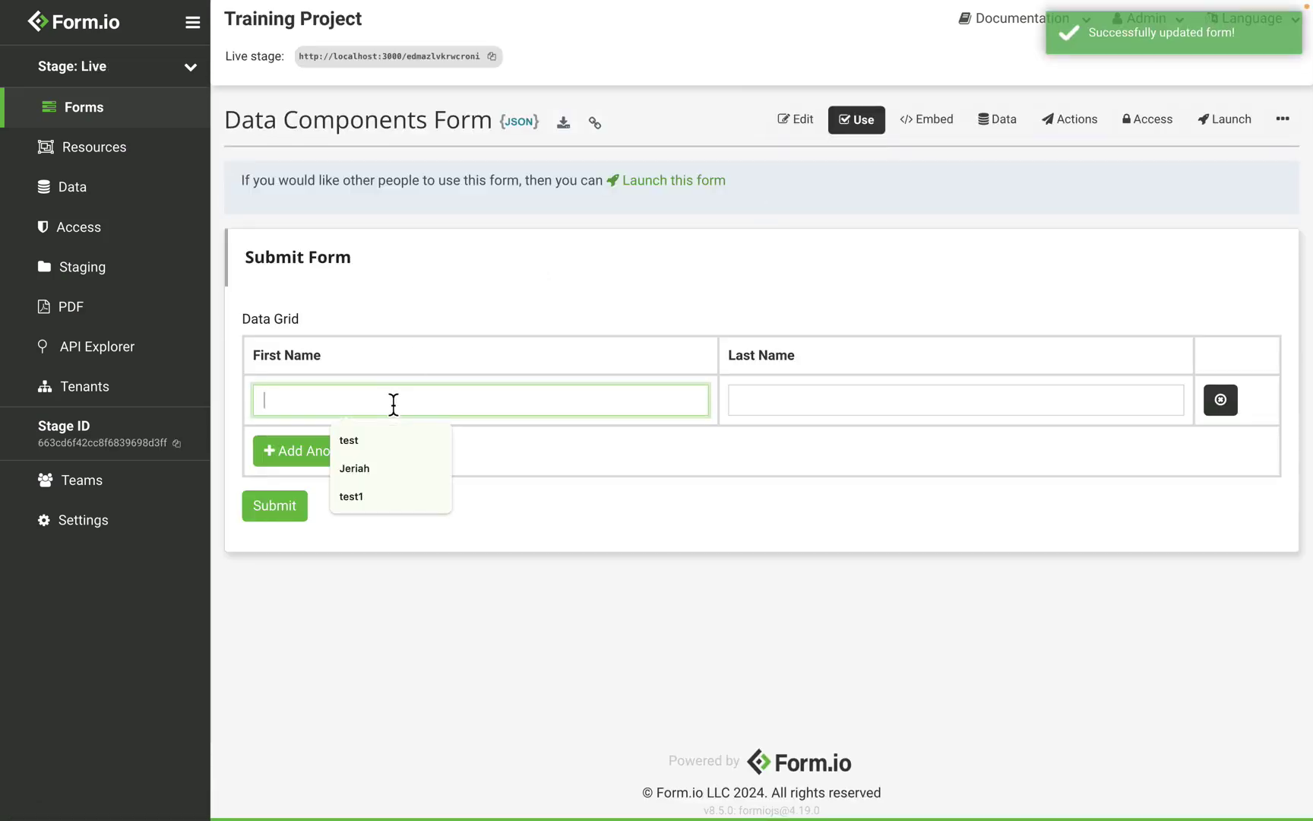
{"action": "type", "text": "test1"}
{"action": "left_click", "coordinate": [756, 411]}
{"action": "type", "text": "test"}
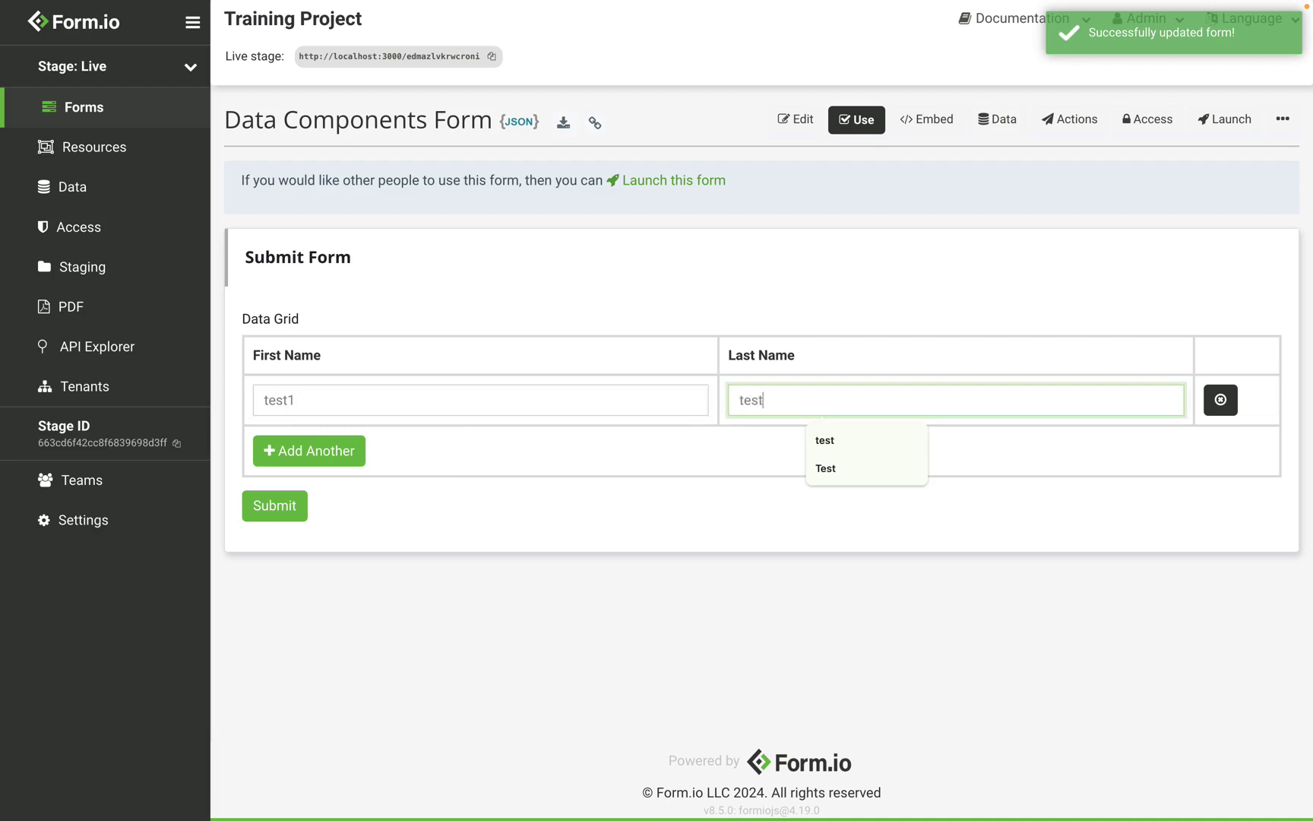
{"action": "type", "text": "2"}
- Add a second row with last name 'test2', remove it, and return to the builder
{"action": "left_click", "coordinate": [319, 456]}
{"action": "type", "text": "test2"}
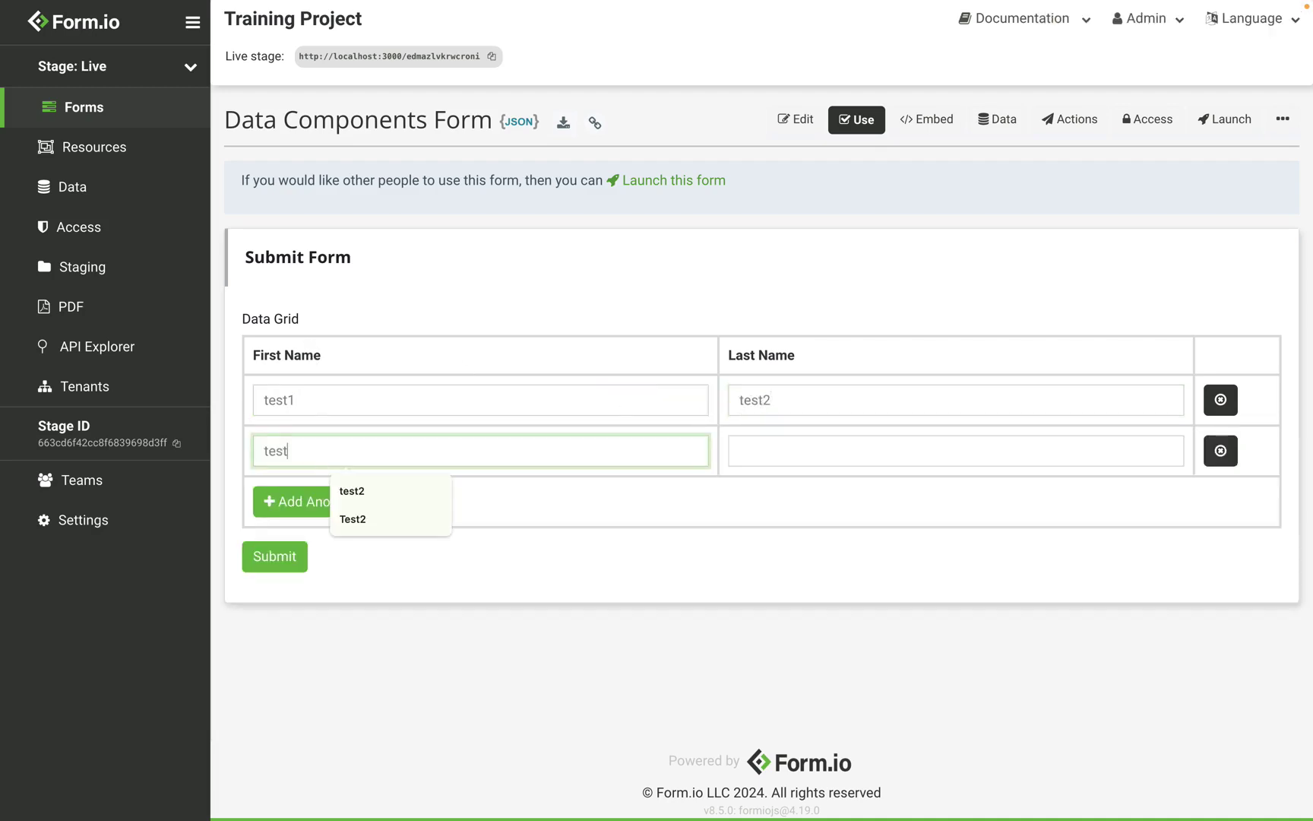
{"action": "left_click", "coordinate": [774, 457]}
{"action": "type", "text": "test2"}
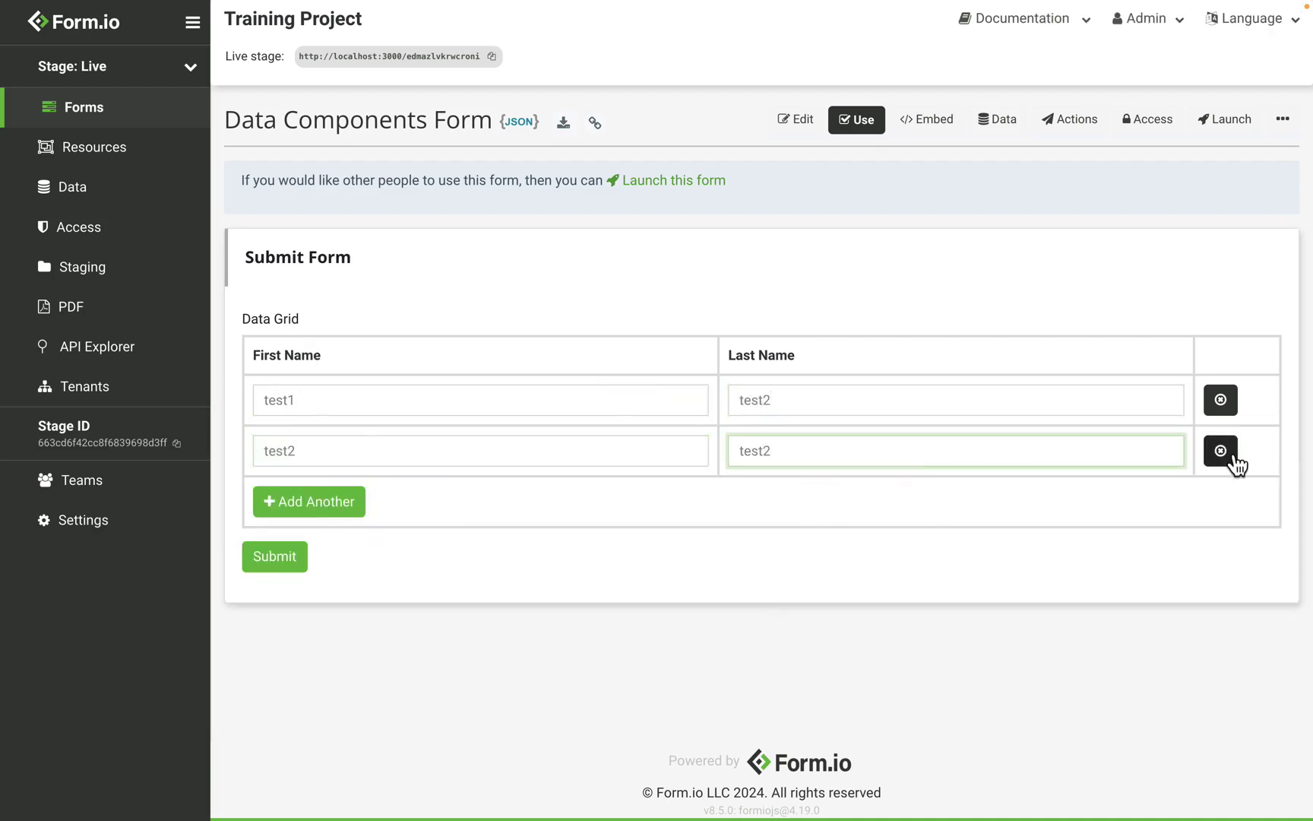
{"action": "left_click", "coordinate": [1232, 460]}
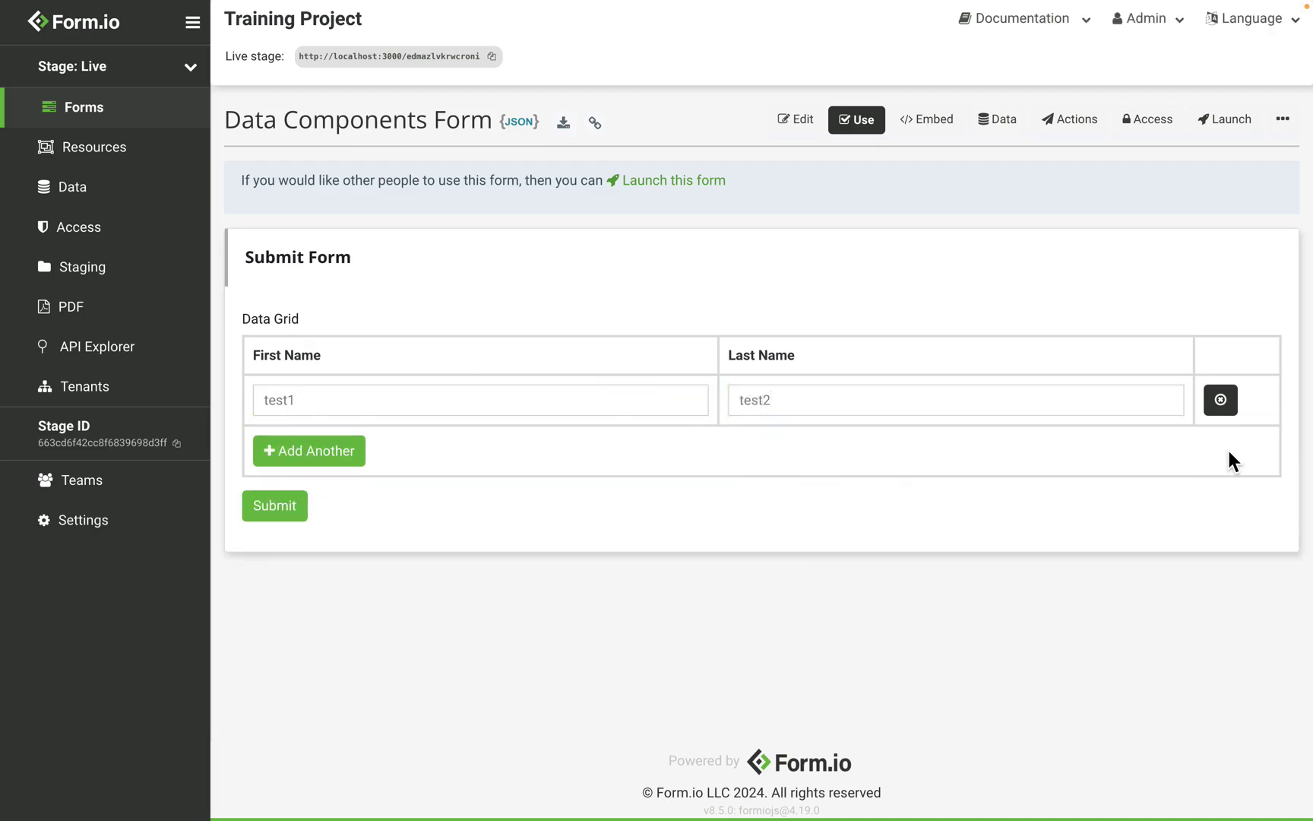
{"action": "left_click", "coordinate": [804, 123]}
{"action": "mouse_move", "coordinate": [1170, 211]}
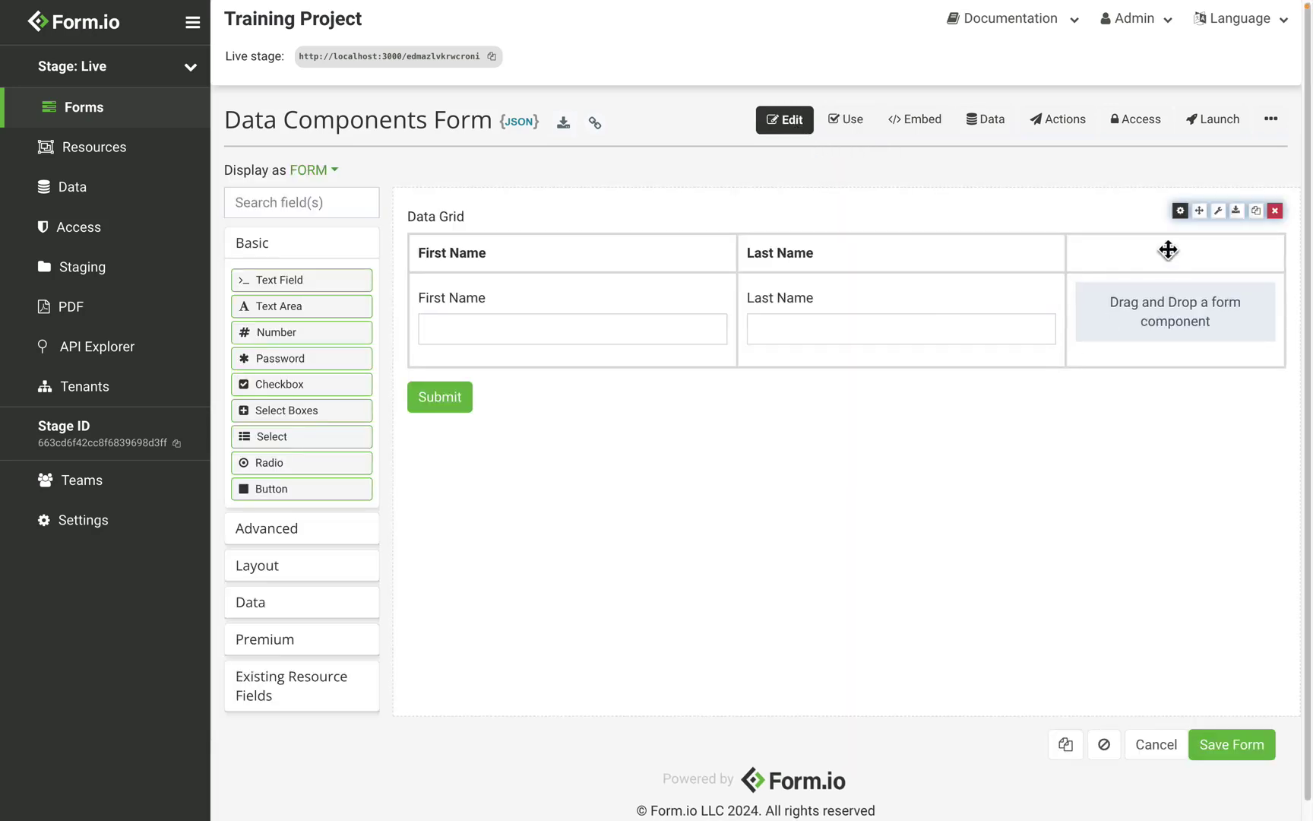
- Set the Data Grid's Add Another Text to 'Add New Person'
{"action": "left_click", "coordinate": [1181, 212]}
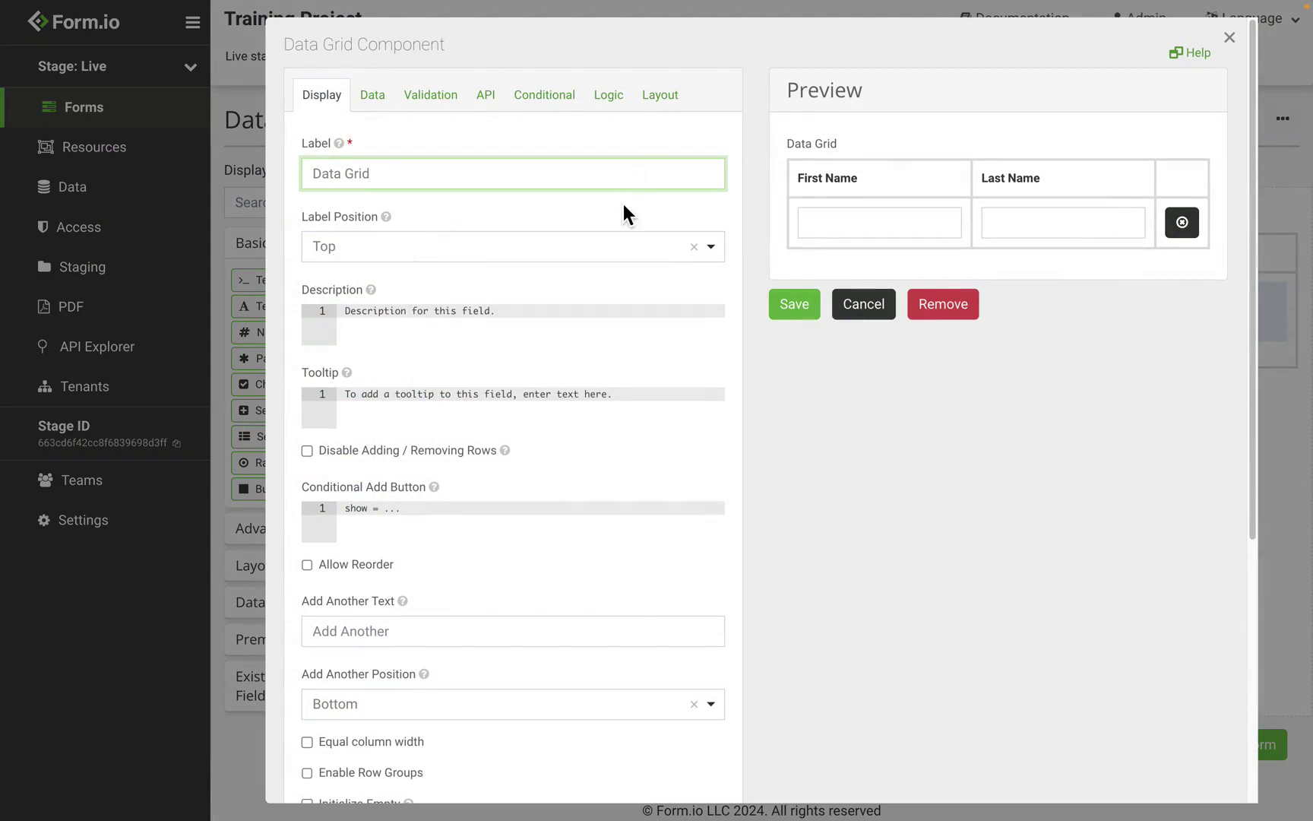
{"action": "scroll", "coordinate": [624, 212], "scroll_direction": "down", "scroll_amount": 1}
{"action": "left_click", "coordinate": [448, 540]}
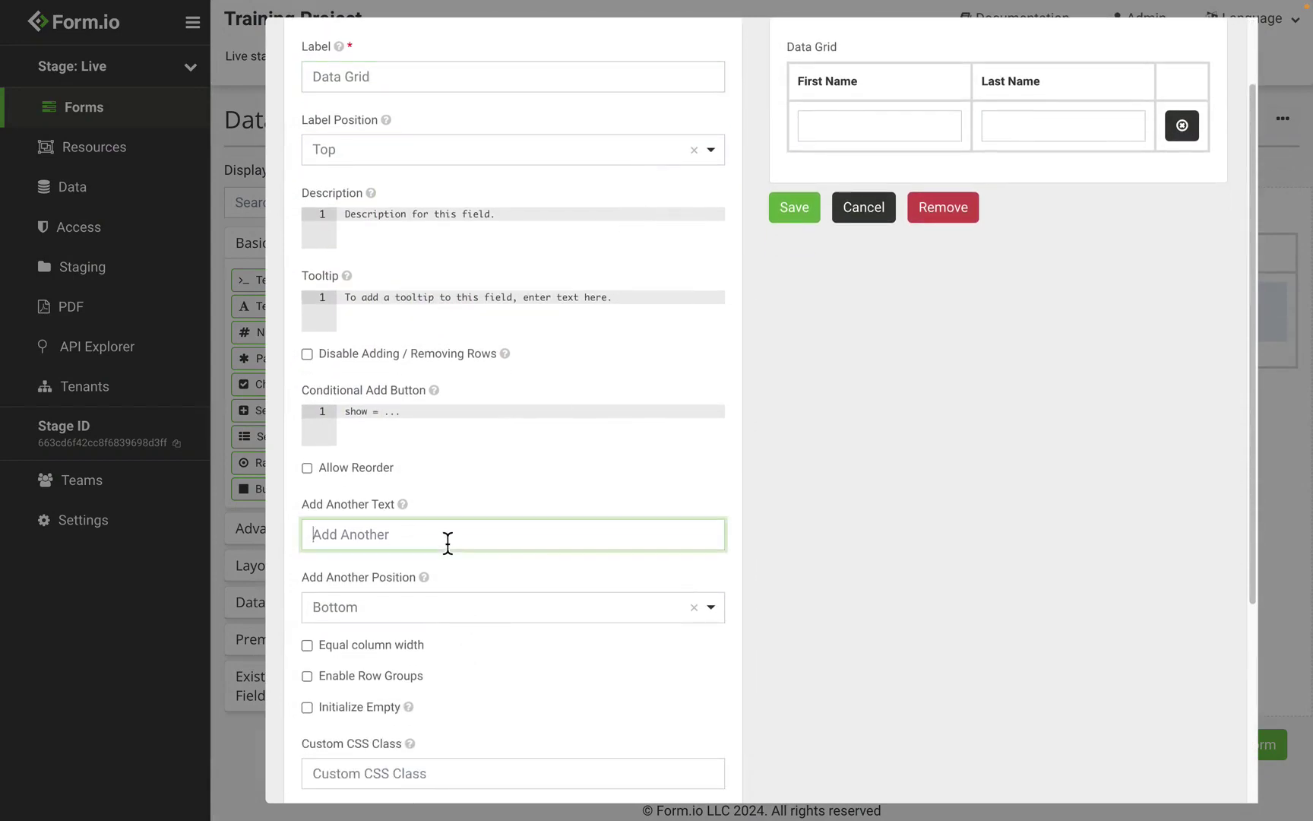
{"action": "type", "text": "Add New Person"}
{"action": "scroll", "coordinate": [455, 469], "scroll_direction": "up", "scroll_amount": 1}
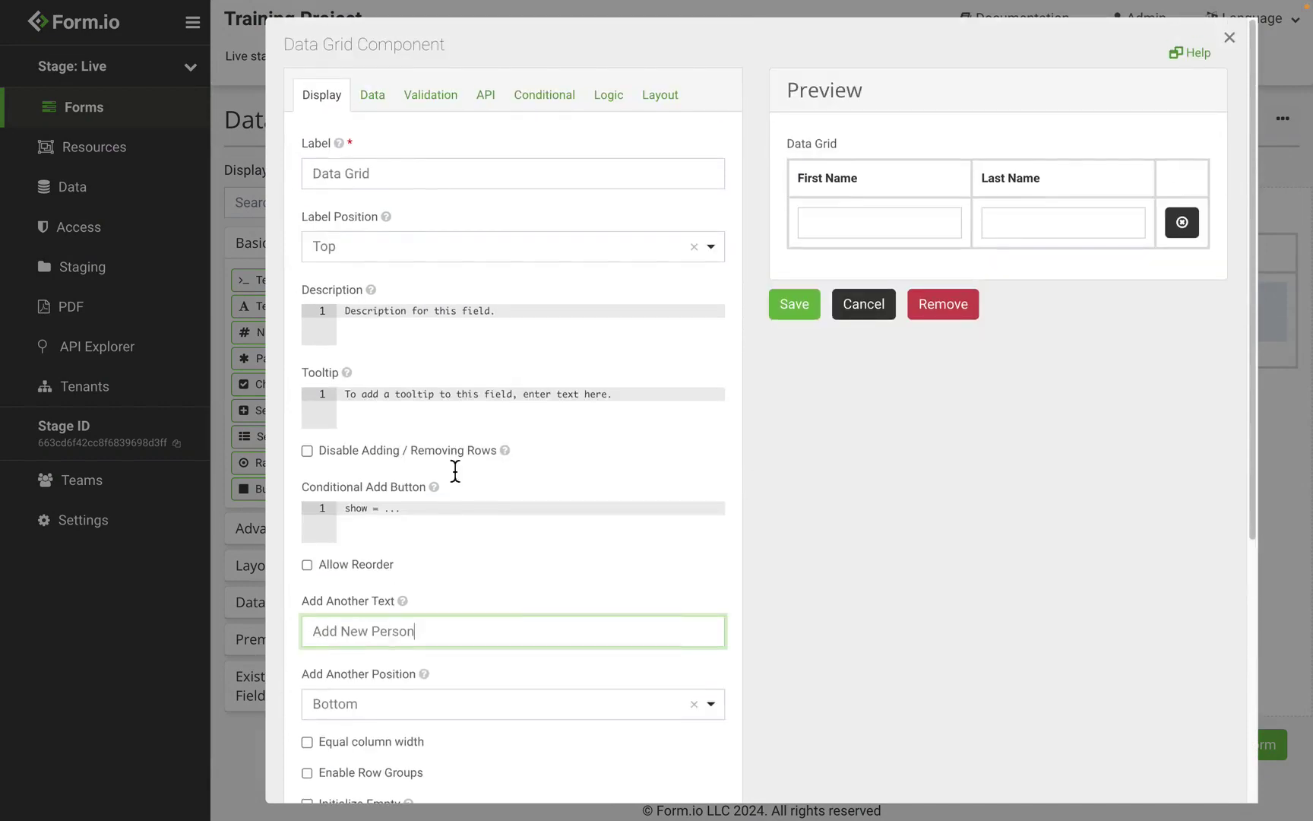
- Require the Data Grid to have 2 to 5 rows, then save it and the form
{"action": "left_click", "coordinate": [421, 106]}
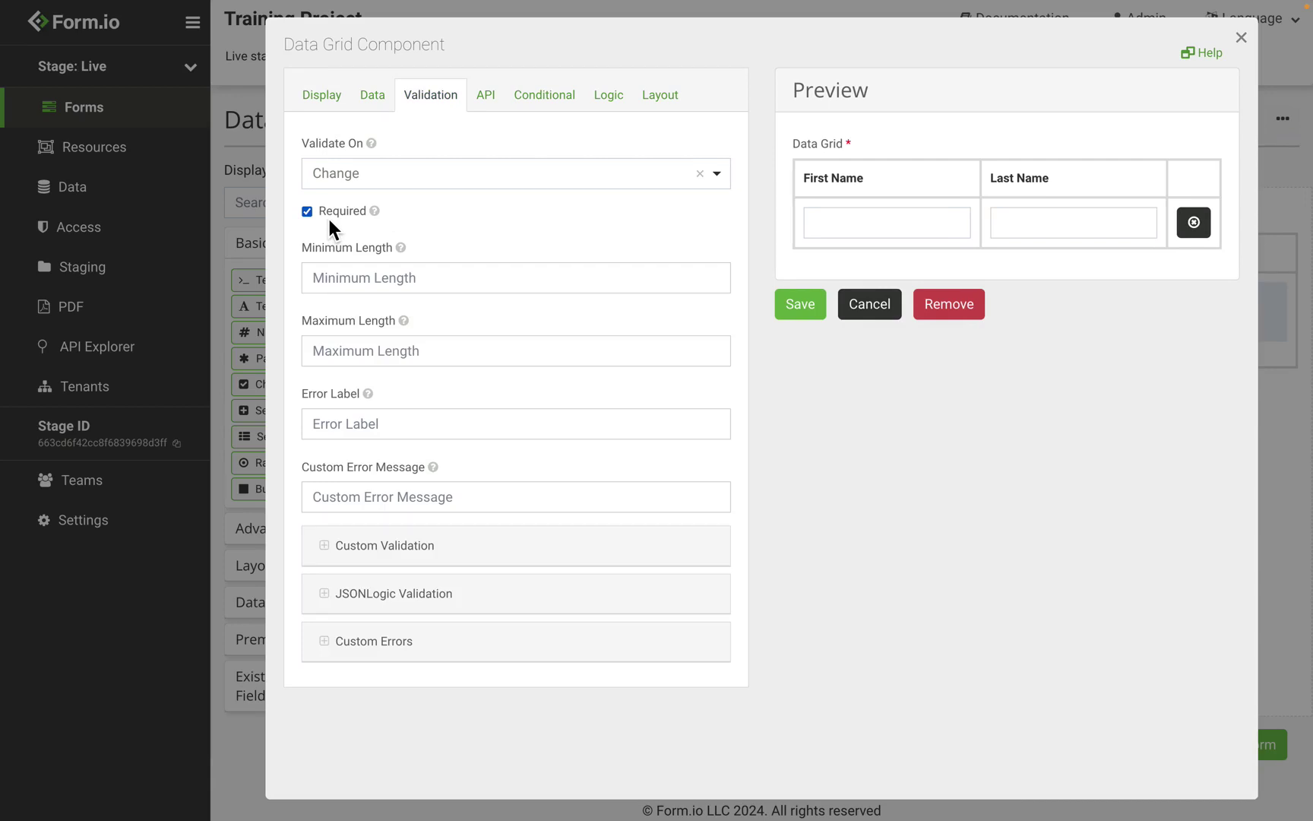
{"action": "left_click", "coordinate": [409, 280]}
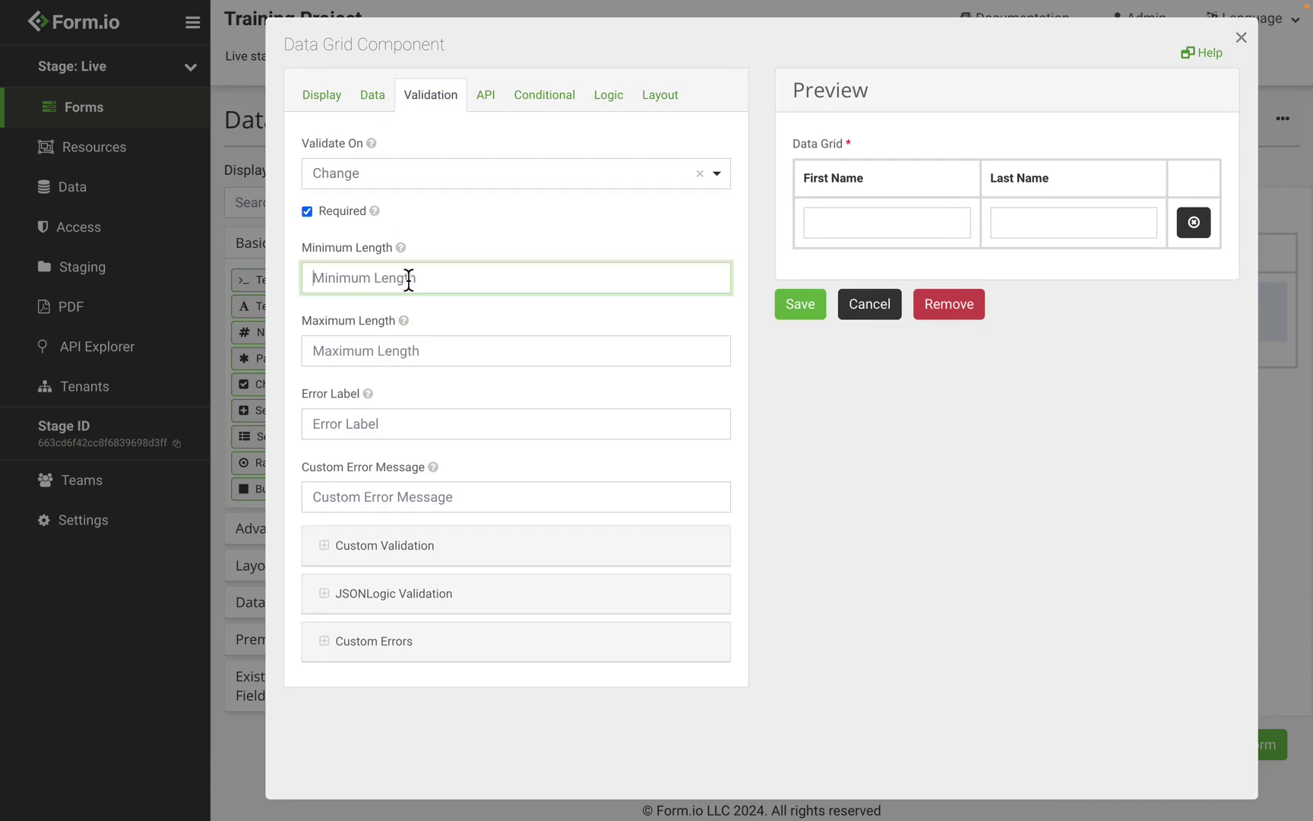
{"action": "type", "text": "2"}
{"action": "left_click", "coordinate": [376, 351]}
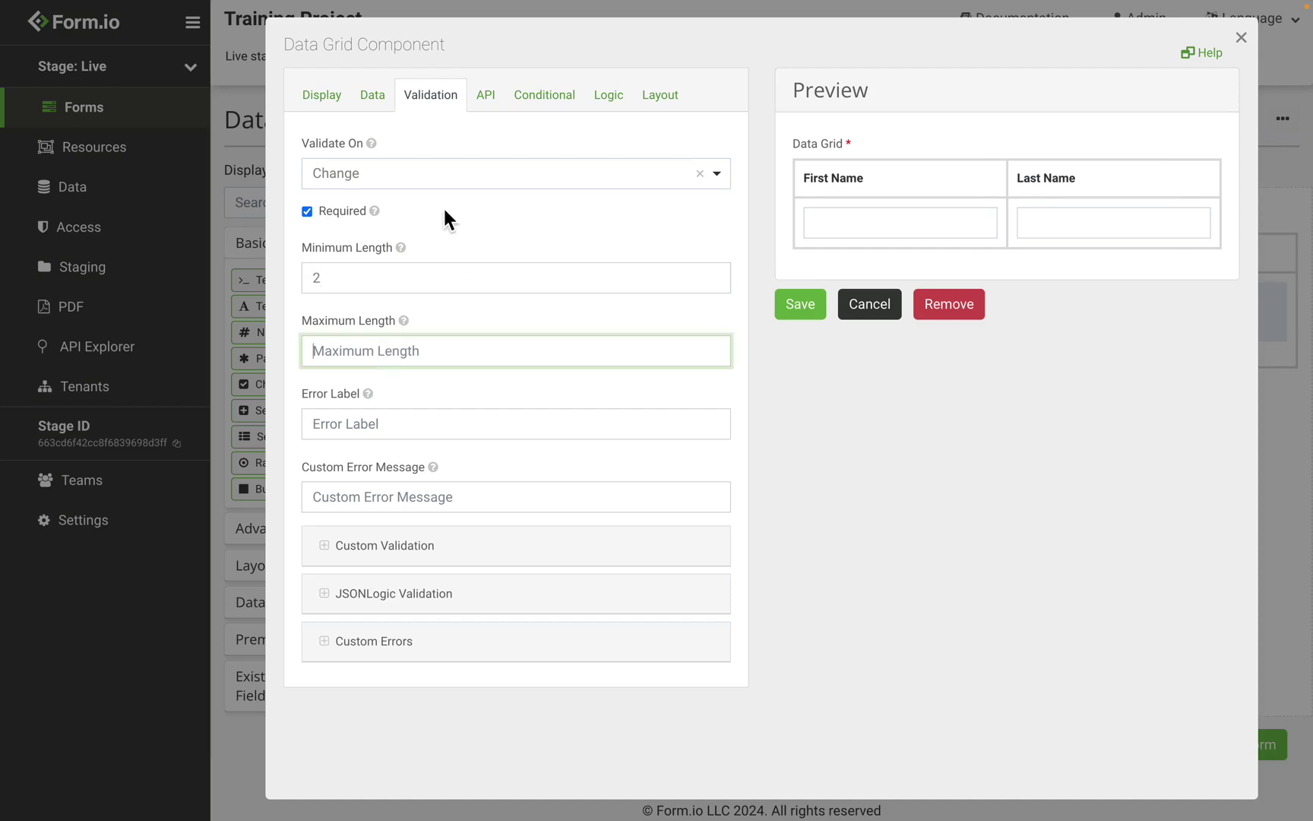
{"action": "type", "text": "5"}
{"action": "left_click", "coordinate": [778, 305]}
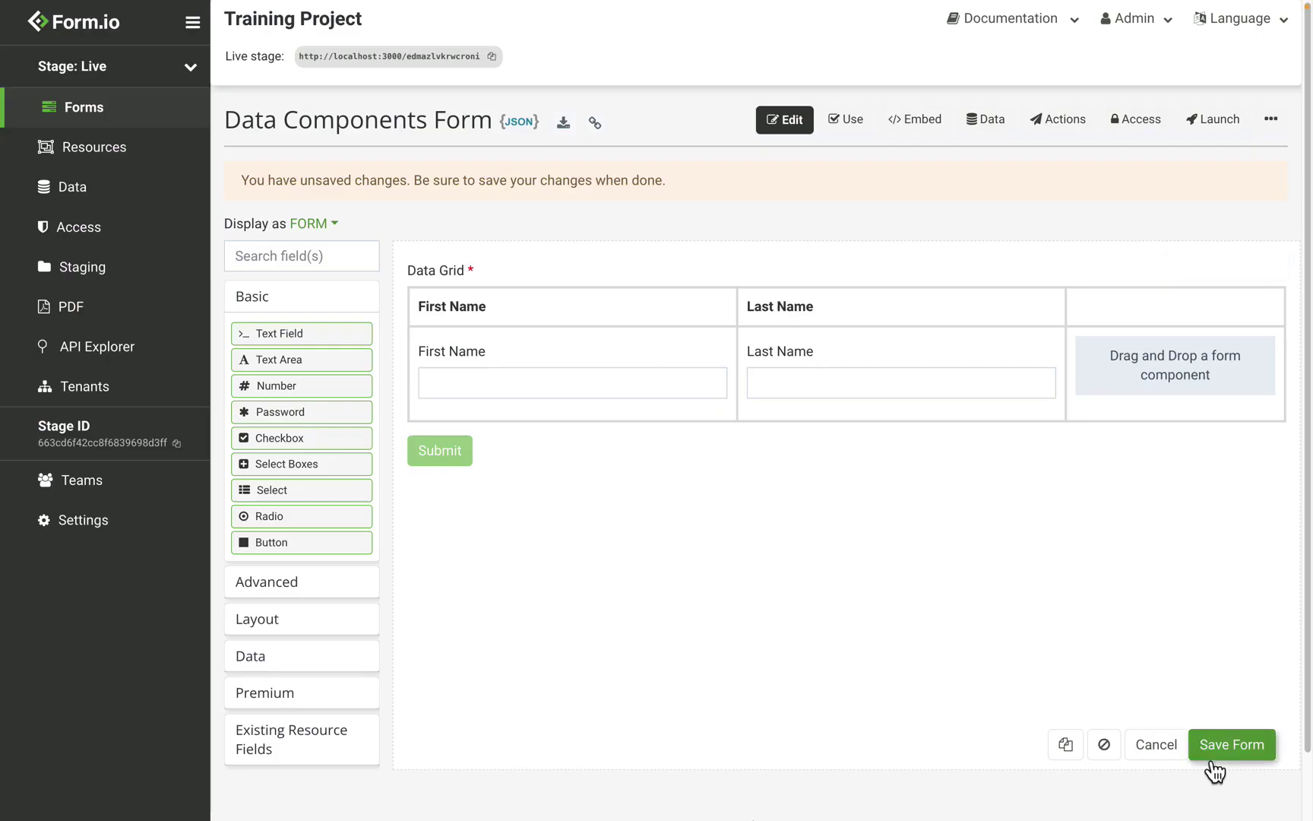
{"action": "left_click", "coordinate": [1253, 749]}
- Add a third person row on the Use page, then return to the builder
{"action": "left_click", "coordinate": [855, 128]}
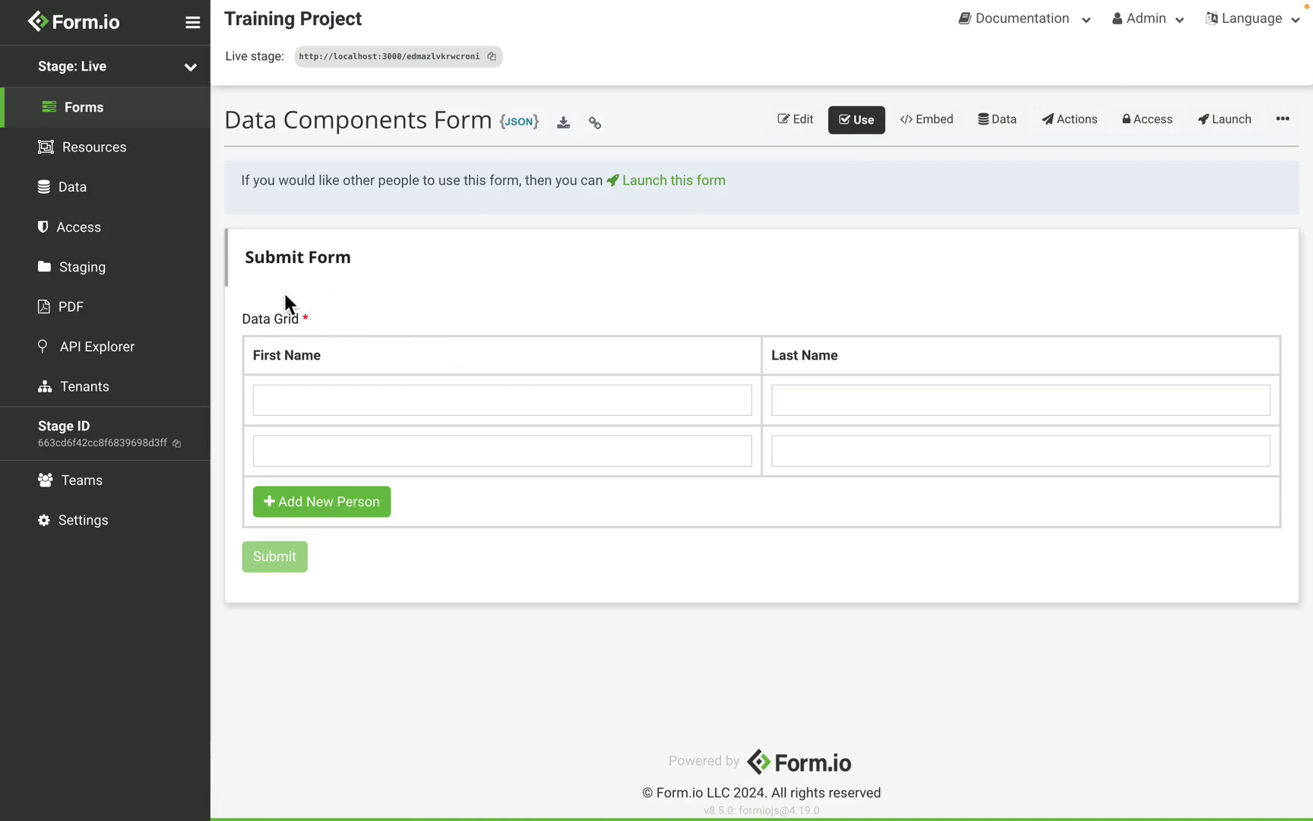
{"action": "left_click", "coordinate": [335, 503]}
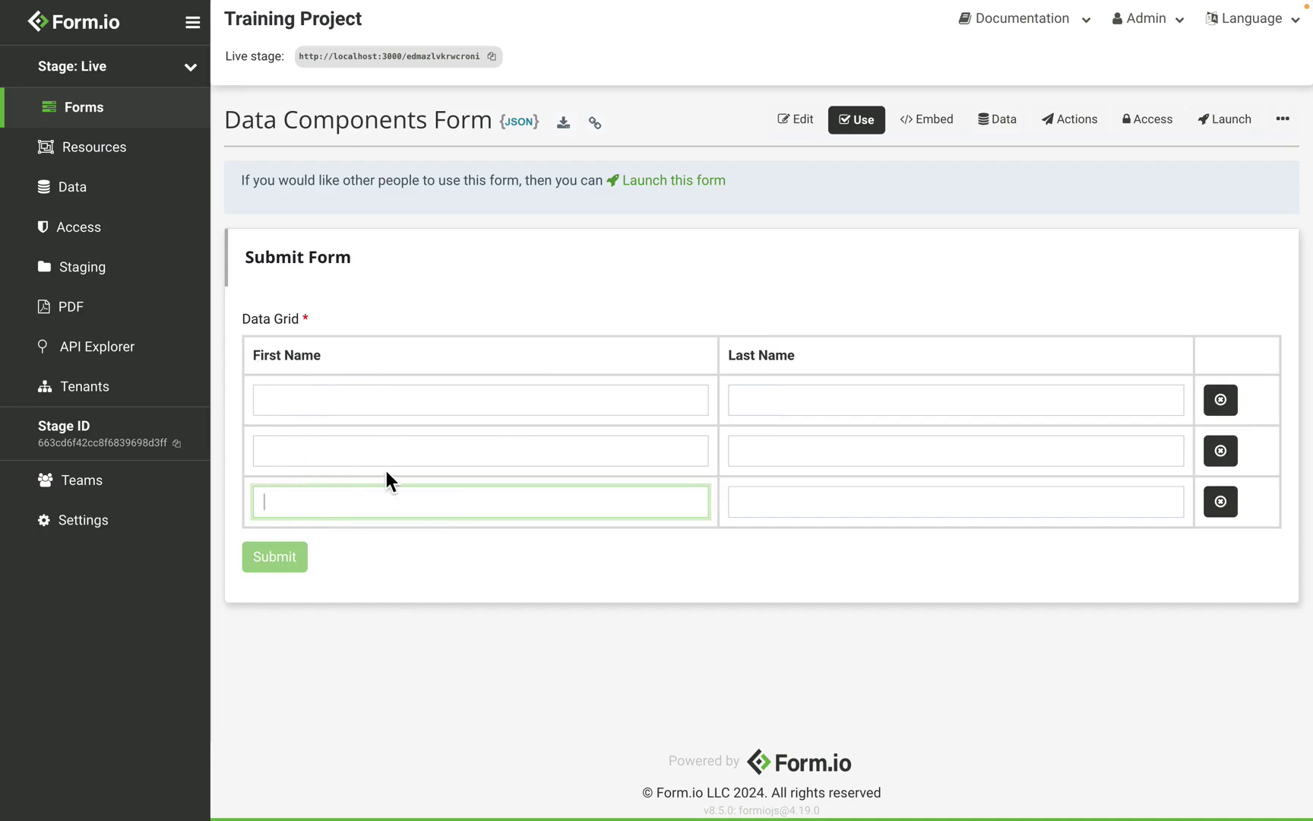
{"action": "left_click", "coordinate": [796, 122]}
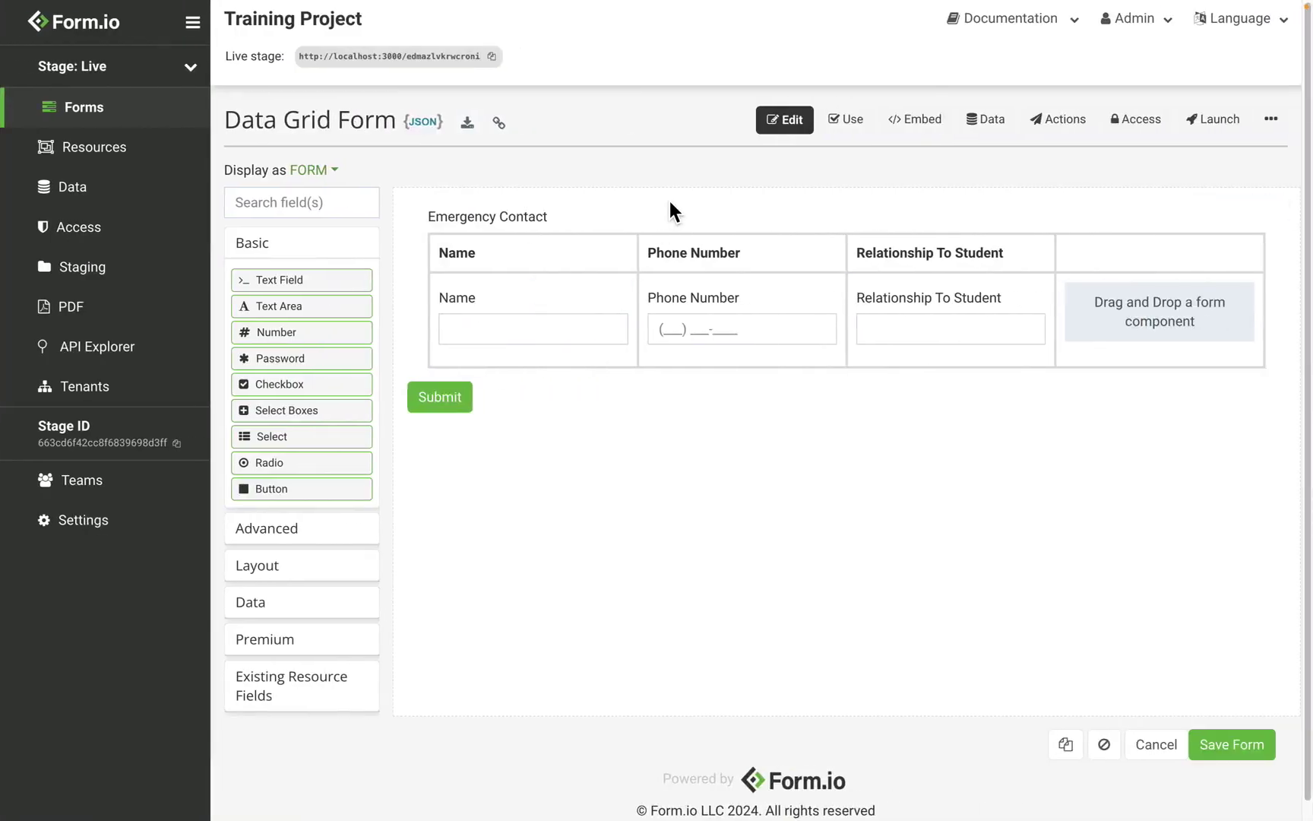
- On the Data Grid Form's Use page, add a second Emergency Contact row and select the first Name field
{"action": "left_click", "coordinate": [861, 120]}
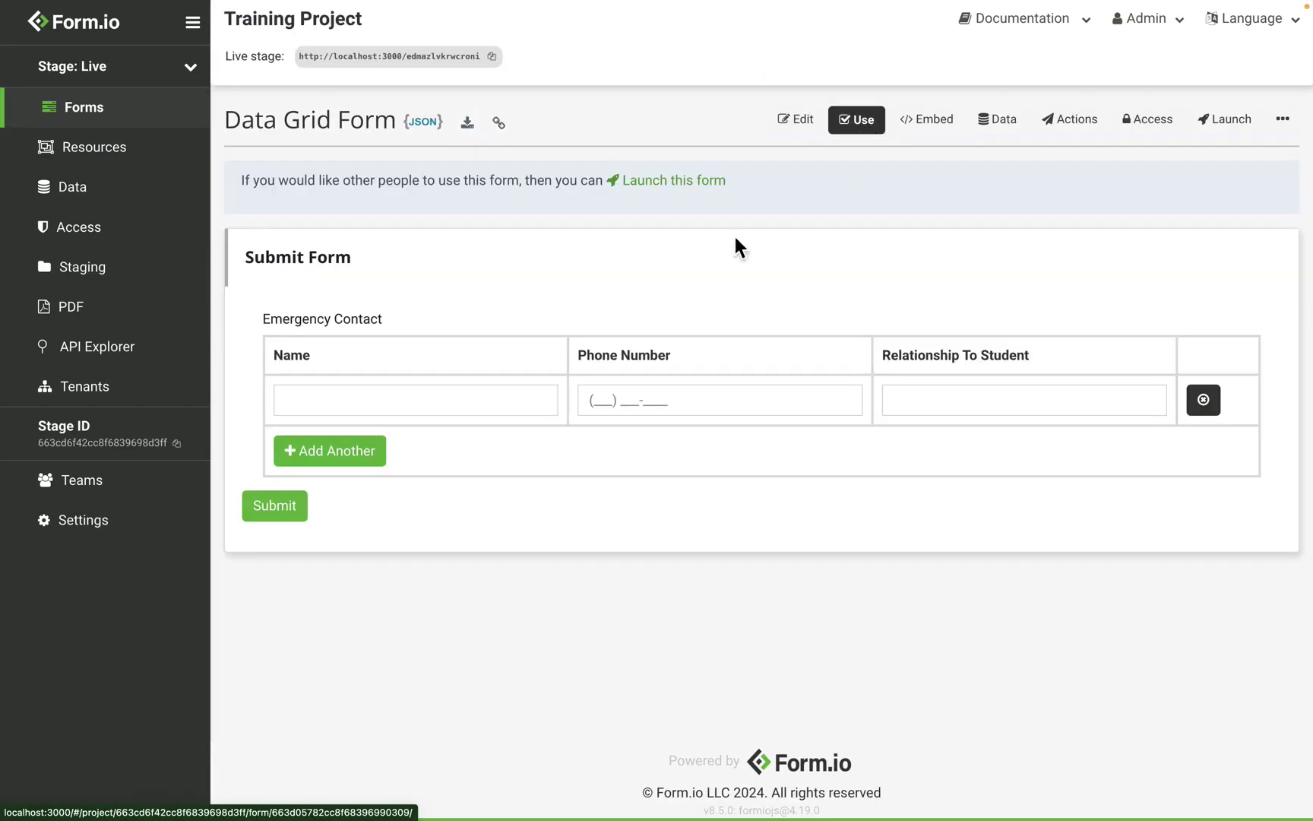
{"action": "left_click", "coordinate": [370, 460]}
{"action": "left_click", "coordinate": [385, 407]}
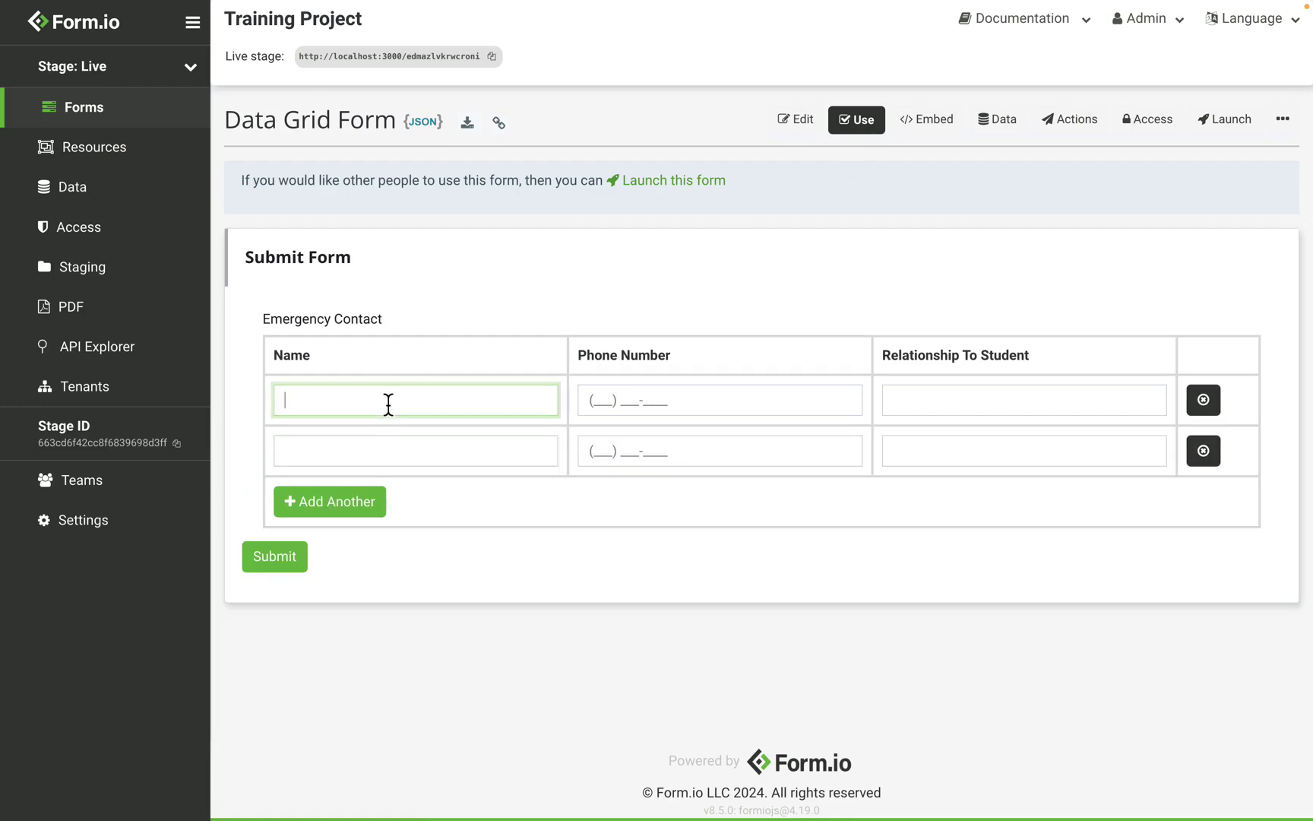
- Place an Edit Grid on the form, label it 'User Information', and save it
{"action": "left_click_drag", "start_coordinate": [334, 495], "coordinate": [581, 254]}
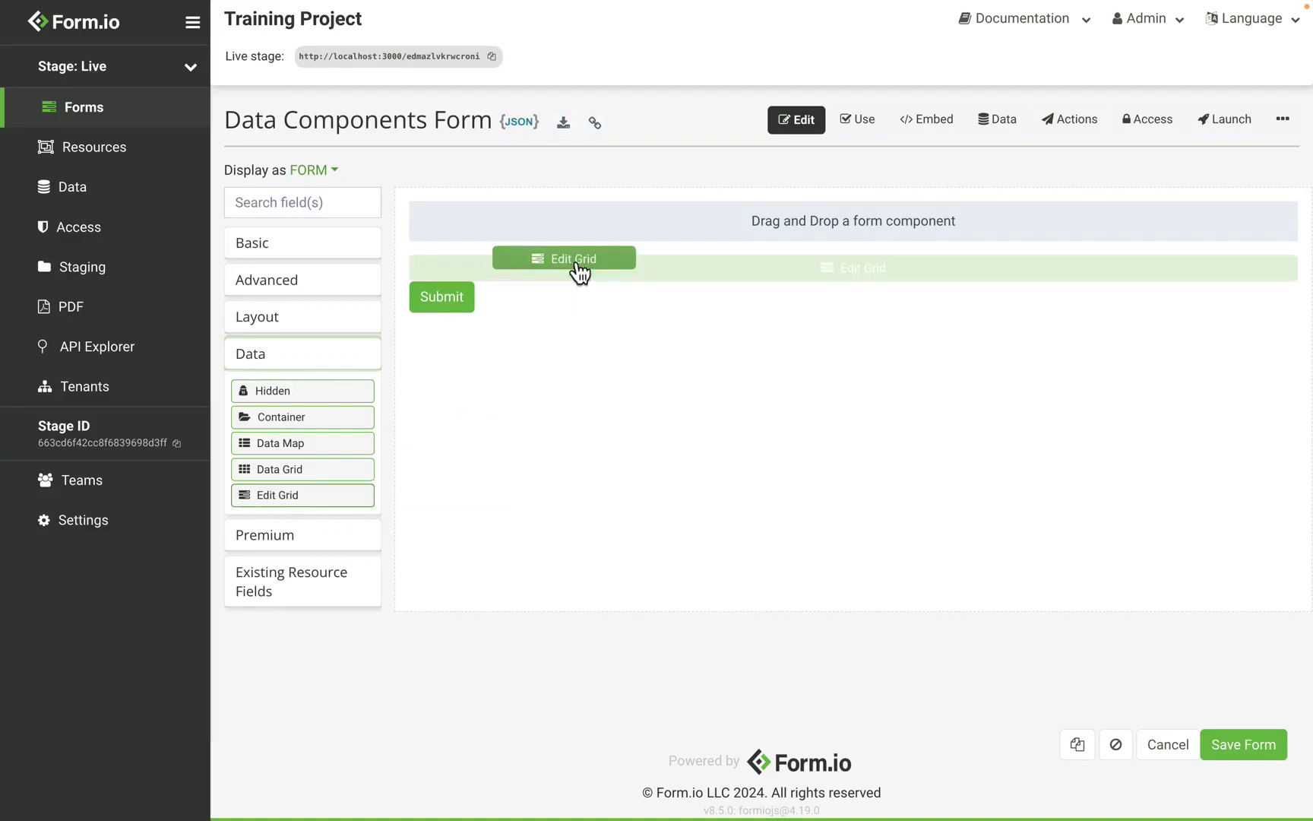
{"action": "key", "text": "ctrl+shift+Left"}
{"action": "key", "text": "ctrl+shift+Left"}
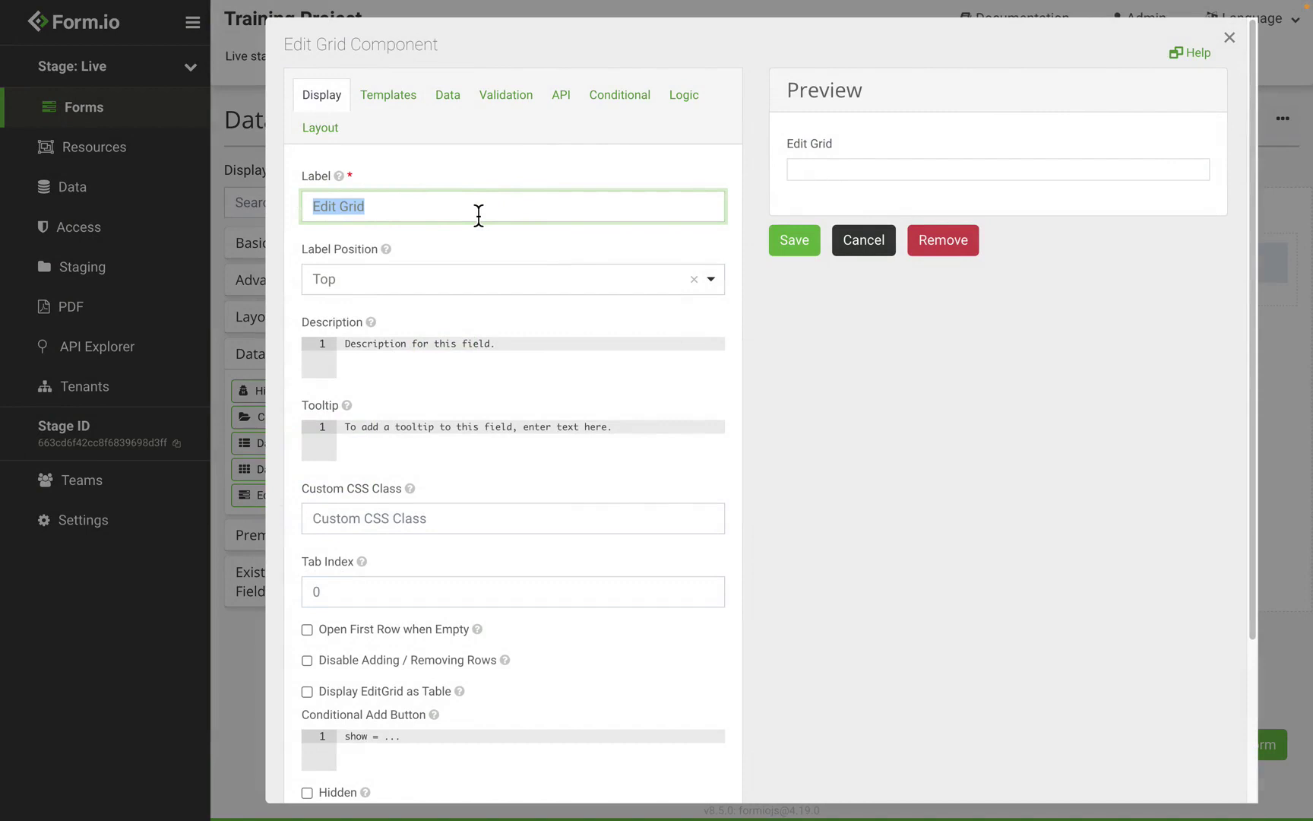
{"action": "type", "text": "User Infm"}
{"action": "key", "text": "BackSpace"}
{"action": "type", "text": "ormation"}
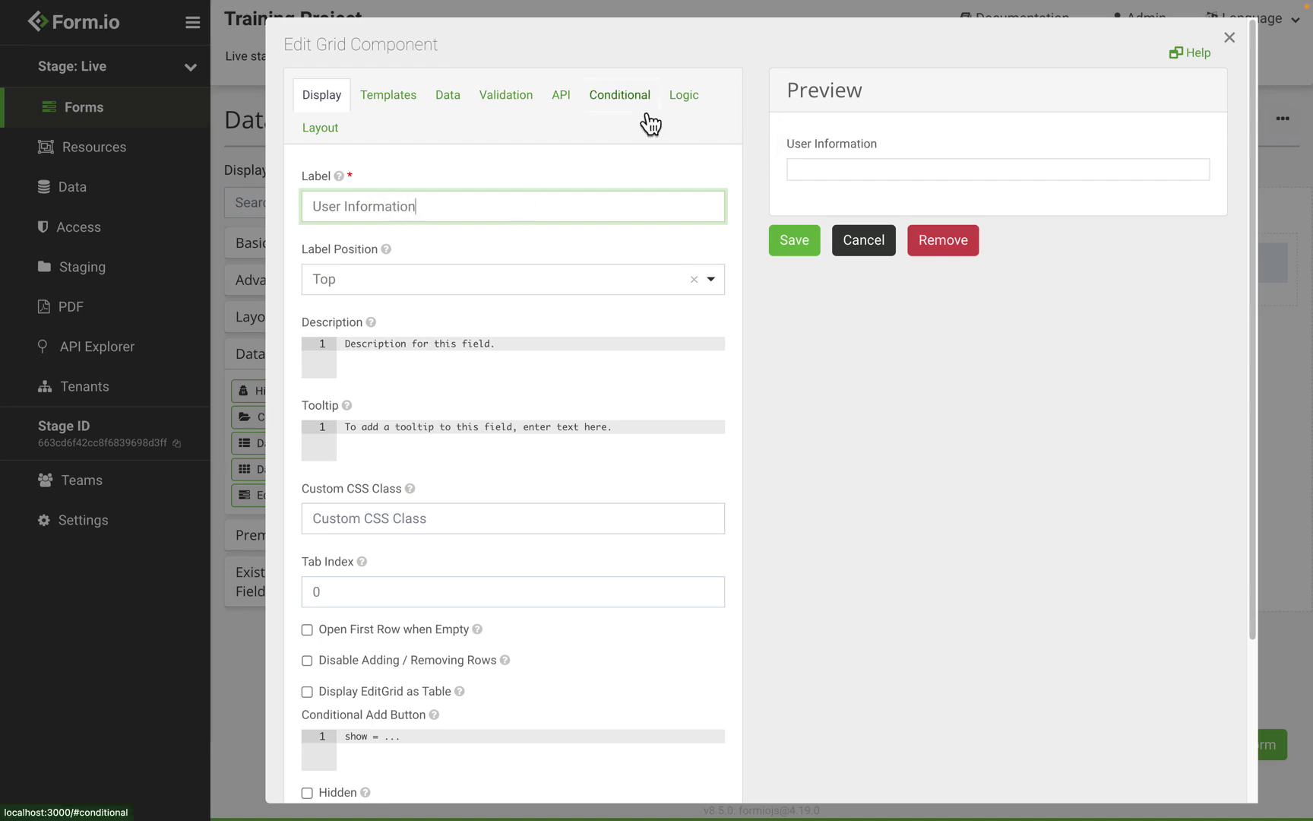
{"action": "left_click", "coordinate": [795, 241]}
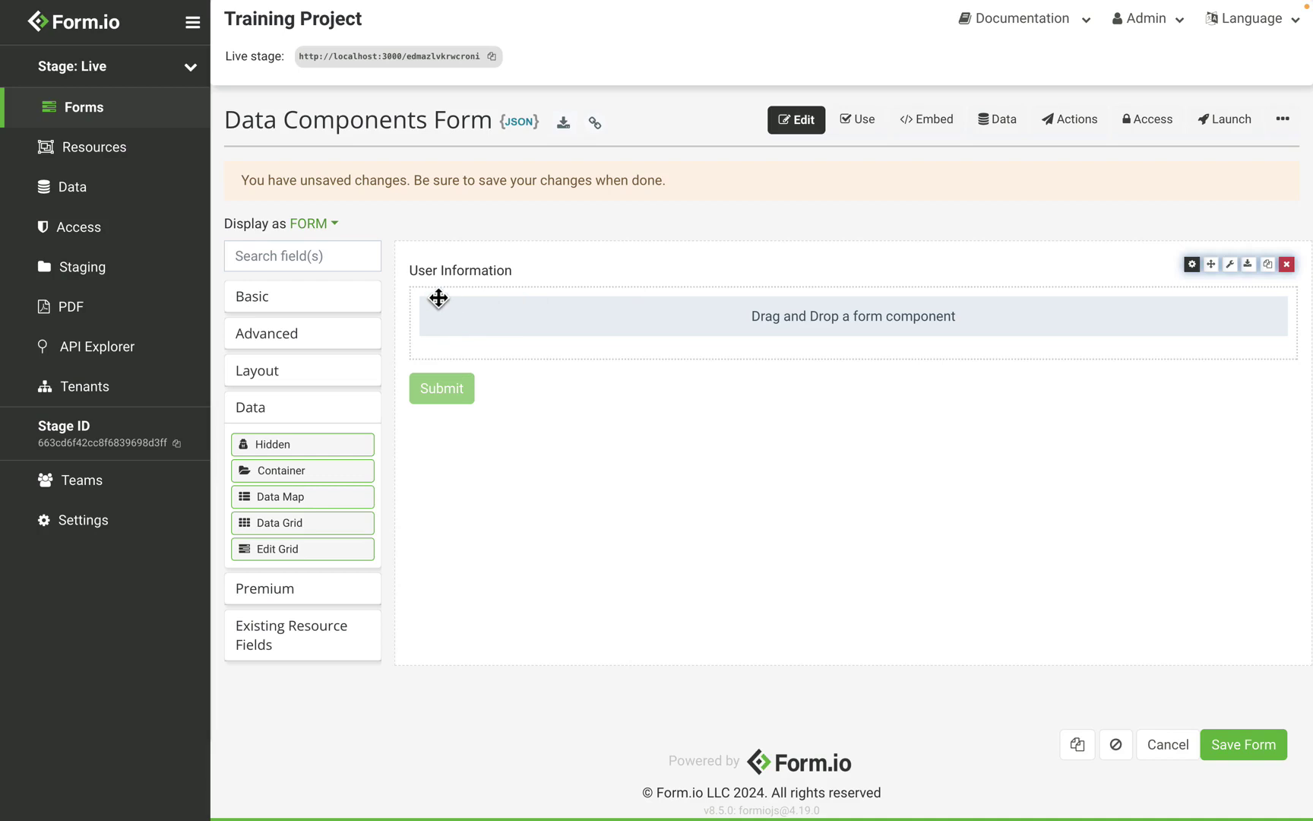
- Add a Text Field labelled First Name inside the User Information grid
{"action": "left_click", "coordinate": [338, 304]}
{"action": "left_click_drag", "start_coordinate": [331, 333], "coordinate": [577, 342]}
{"action": "triple_click", "coordinate": [444, 183]}
{"action": "type", "text": "First Name"}
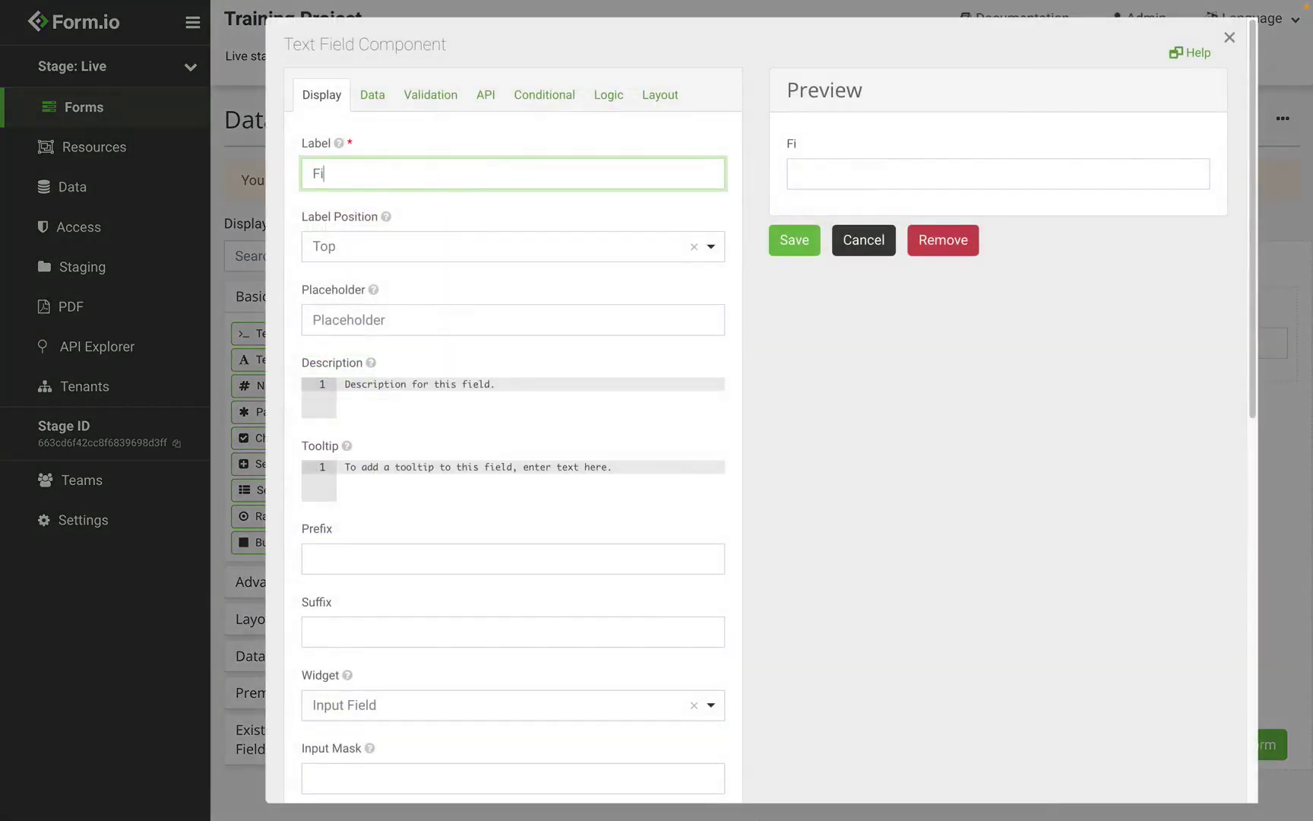
{"action": "left_click", "coordinate": [791, 248]}
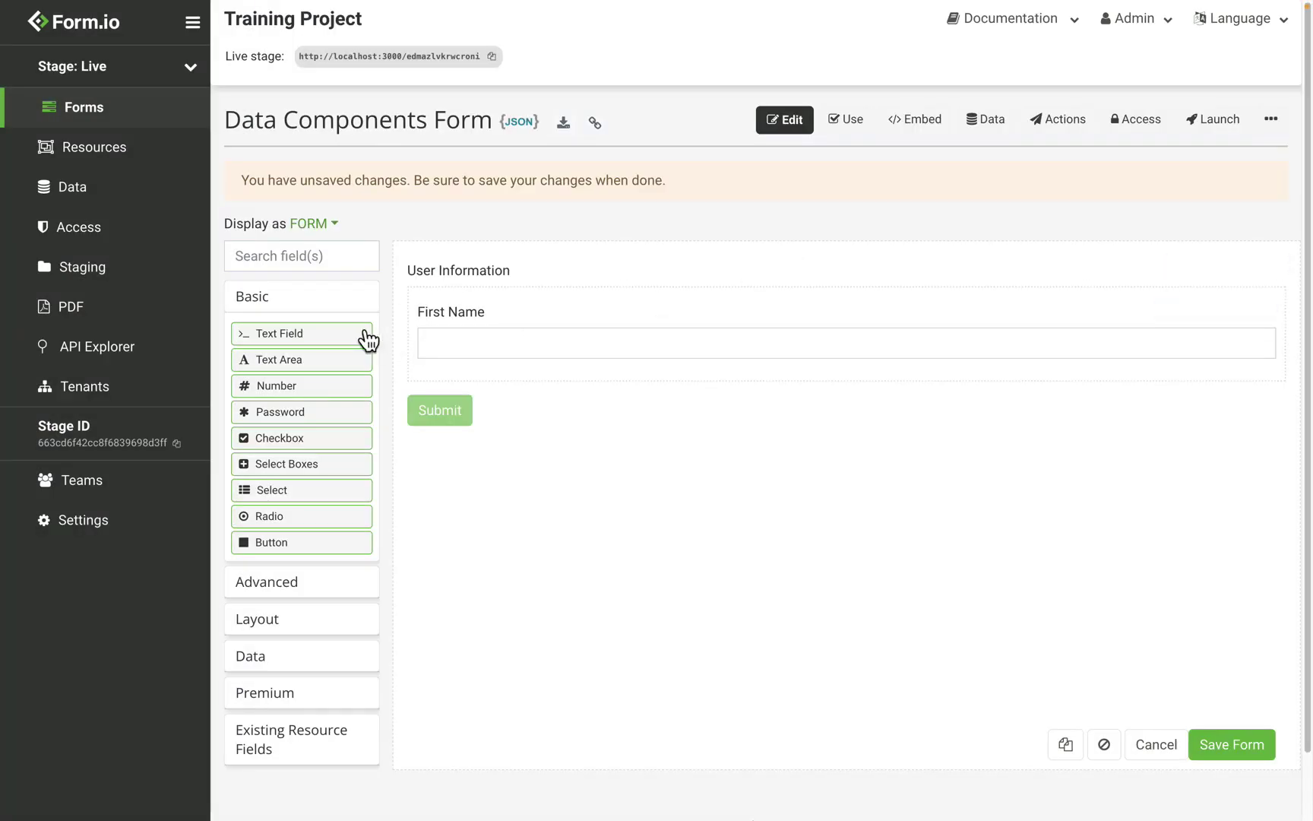
- Add a Last Name text field below it, save the form and switch to the Use view
{"action": "left_click_drag", "start_coordinate": [339, 343], "coordinate": [514, 384]}
{"action": "triple_click", "coordinate": [442, 182]}
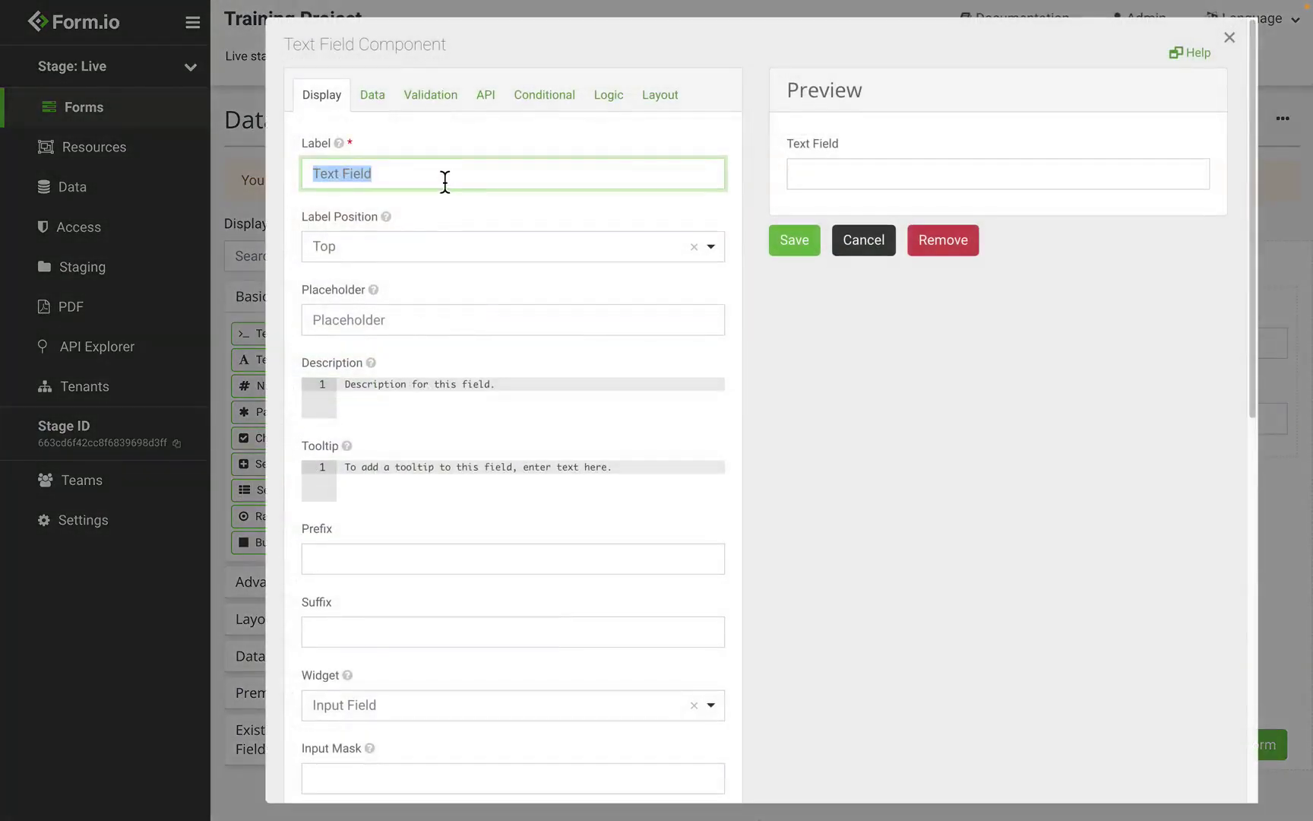
{"action": "type", "text": "a"}
{"action": "key", "text": "BackSpace"}
{"action": "type", "text": "Last Name"}
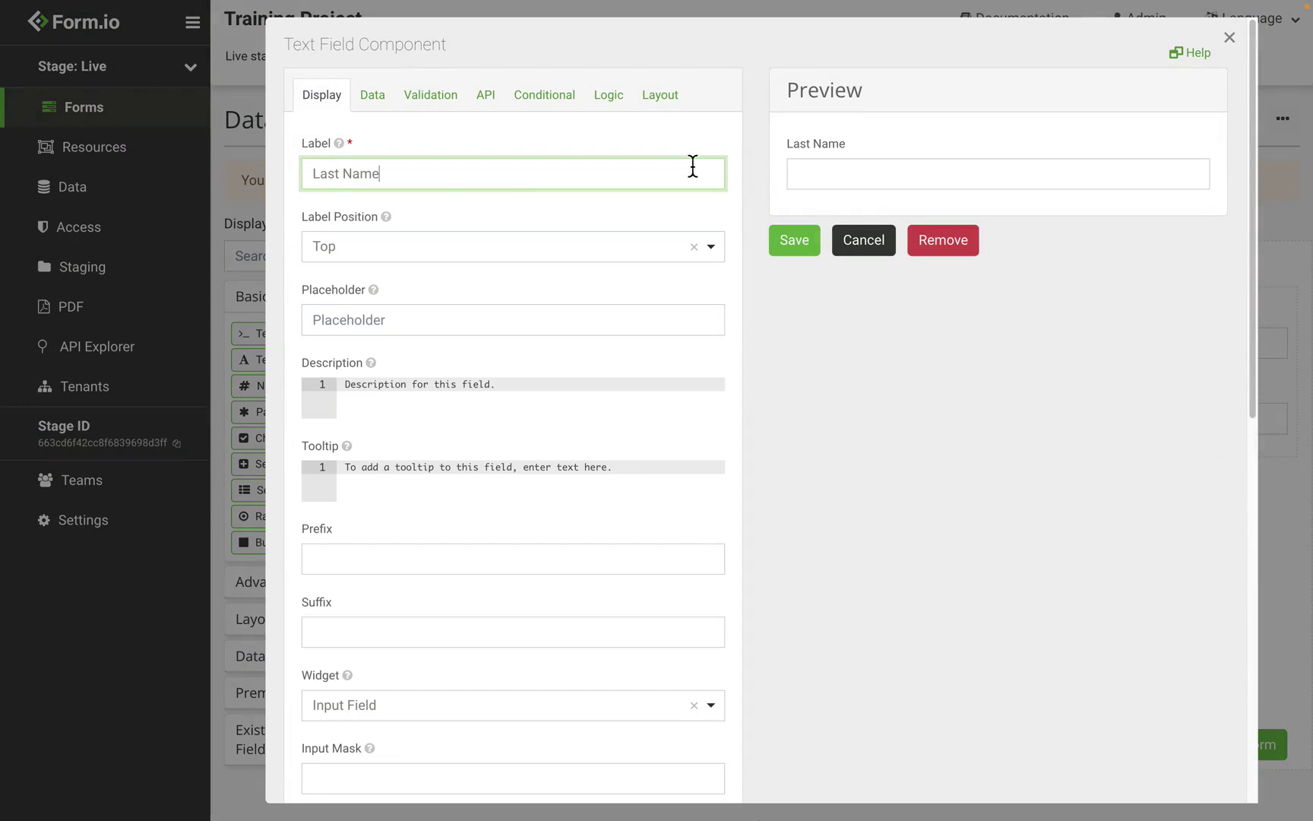
{"action": "left_click", "coordinate": [795, 248]}
{"action": "left_click", "coordinate": [1202, 745]}
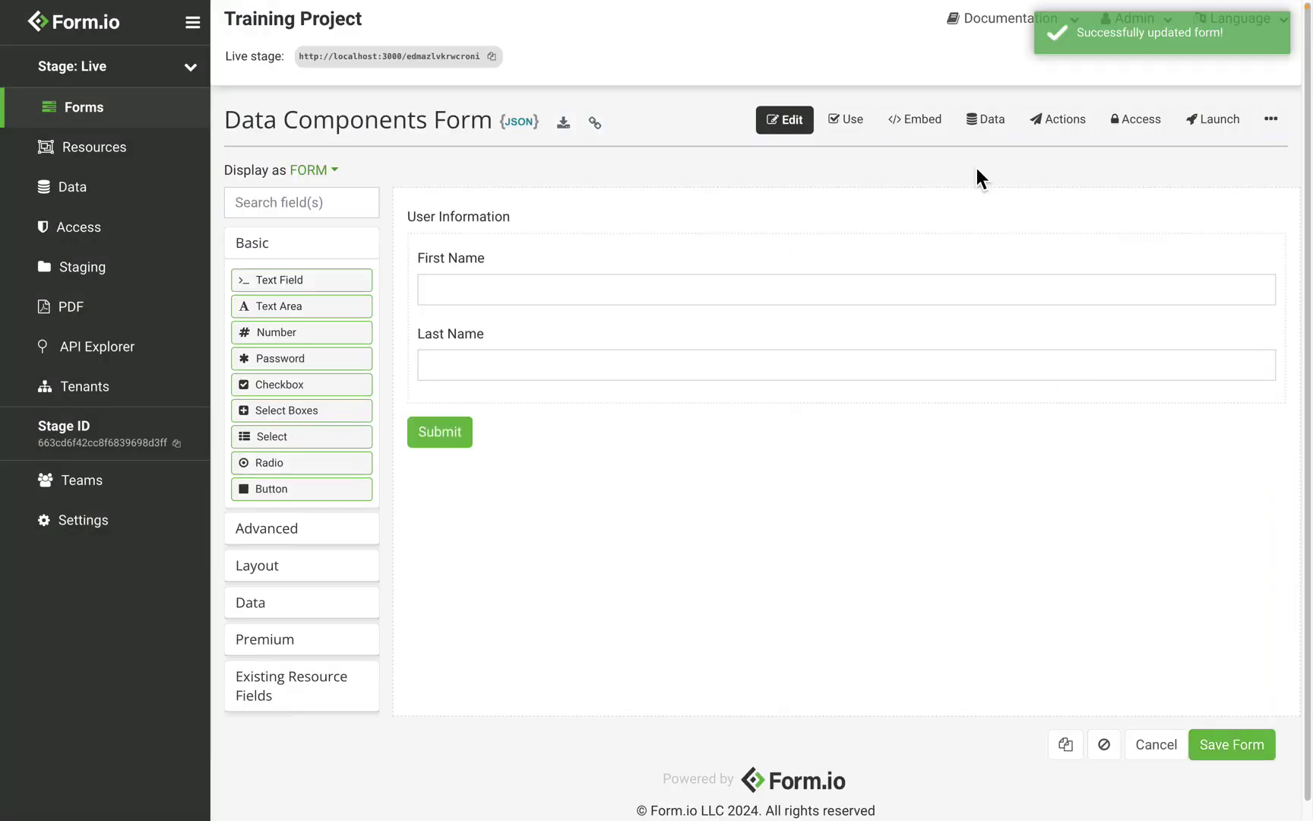
{"action": "left_click", "coordinate": [871, 137]}
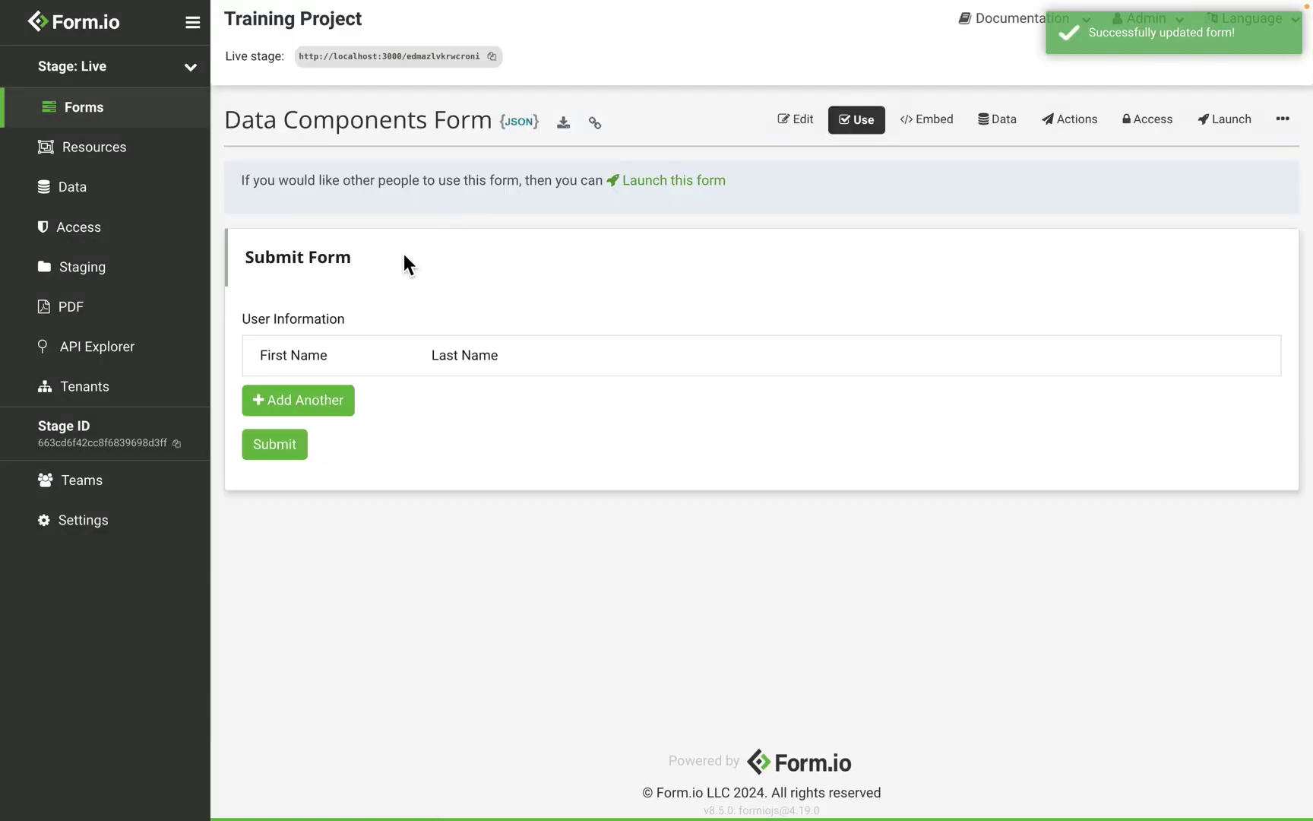
- Add and save a User Information entry with a sample first and last name
{"action": "left_click", "coordinate": [333, 412]}
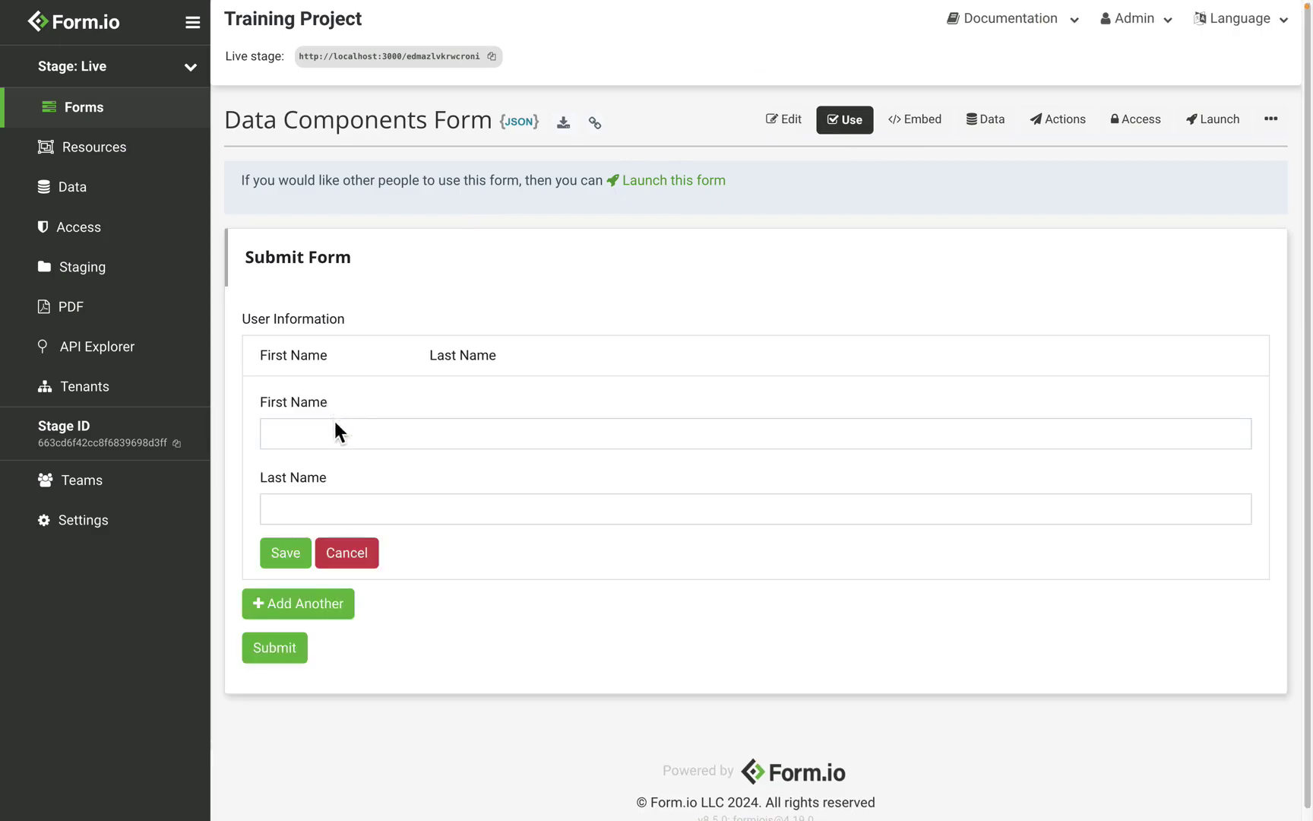
{"action": "left_click", "coordinate": [335, 426]}
{"action": "type", "text": "Joe"}
{"action": "key", "text": "Tab"}
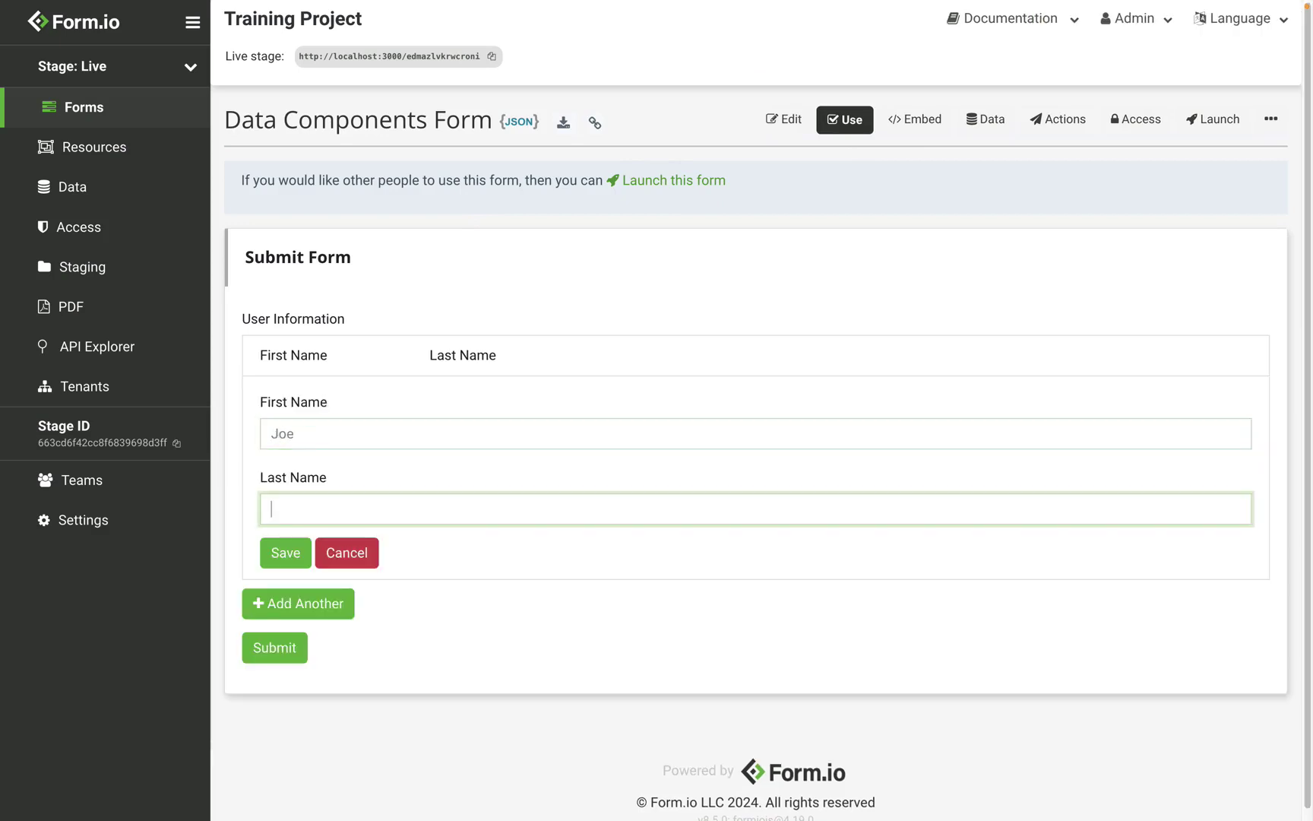
{"action": "type", "text": "Example"}
{"action": "left_click", "coordinate": [291, 559]}
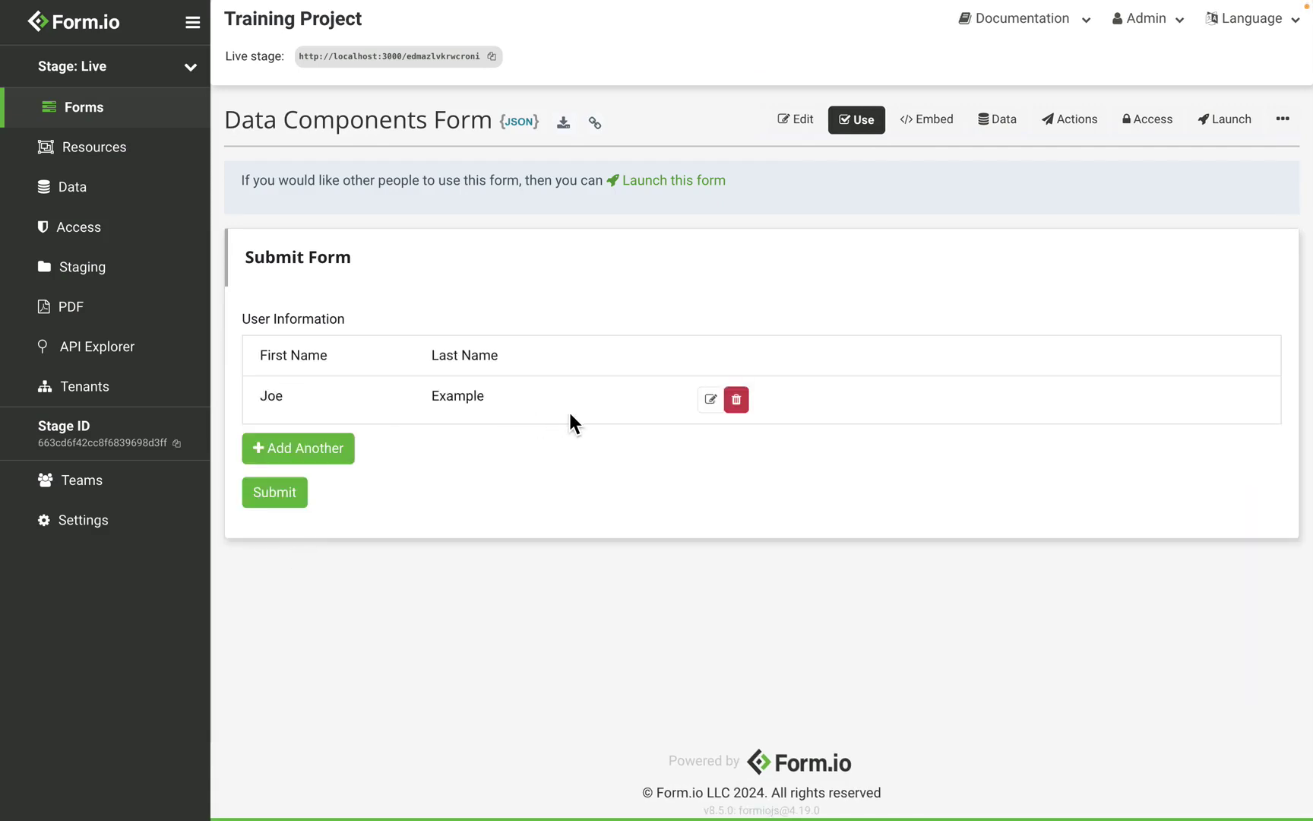
- Add and save a second entry with first name Test2 and last name test2
{"action": "left_click", "coordinate": [323, 456]}
{"action": "left_click", "coordinate": [318, 482]}
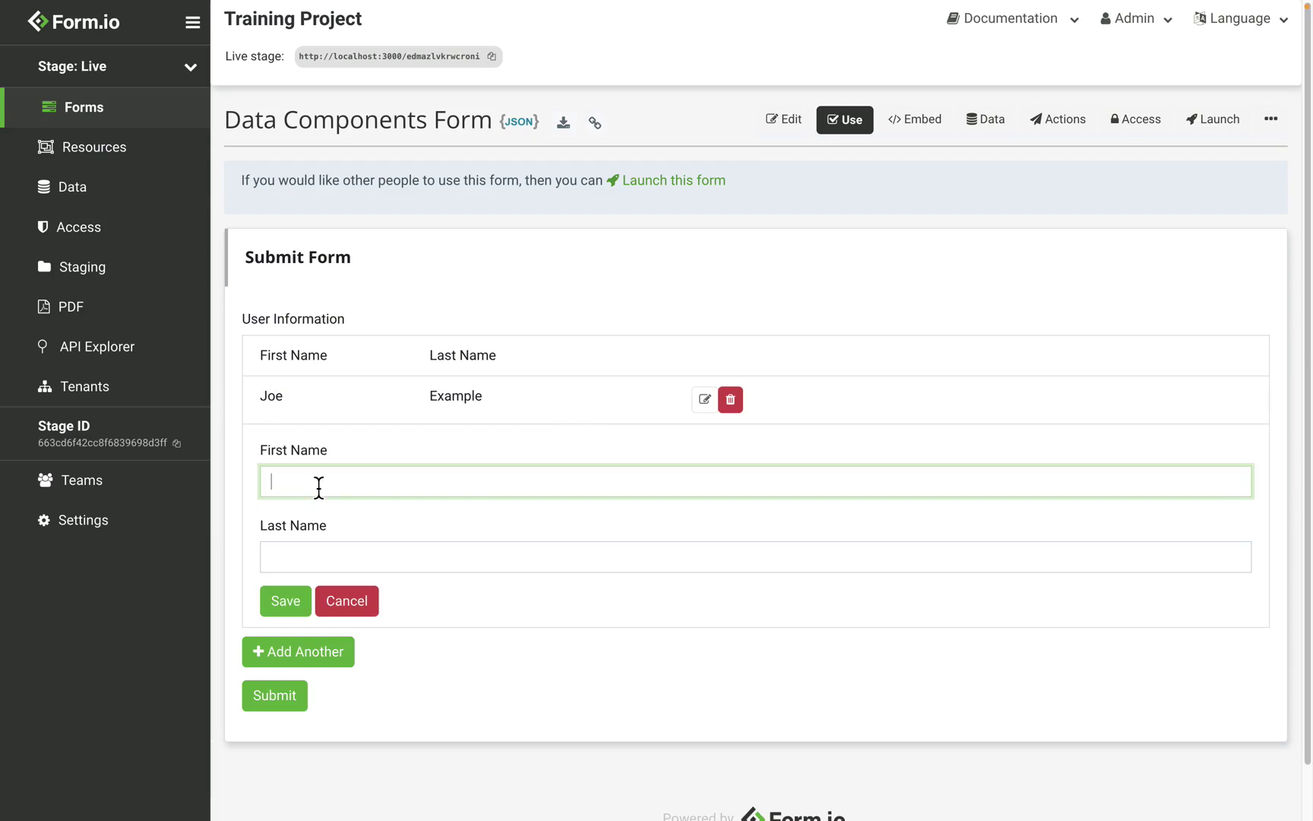
{"action": "type", "text": "Test2"}
{"action": "left_click", "coordinate": [444, 564]}
{"action": "type", "text": "test2"}
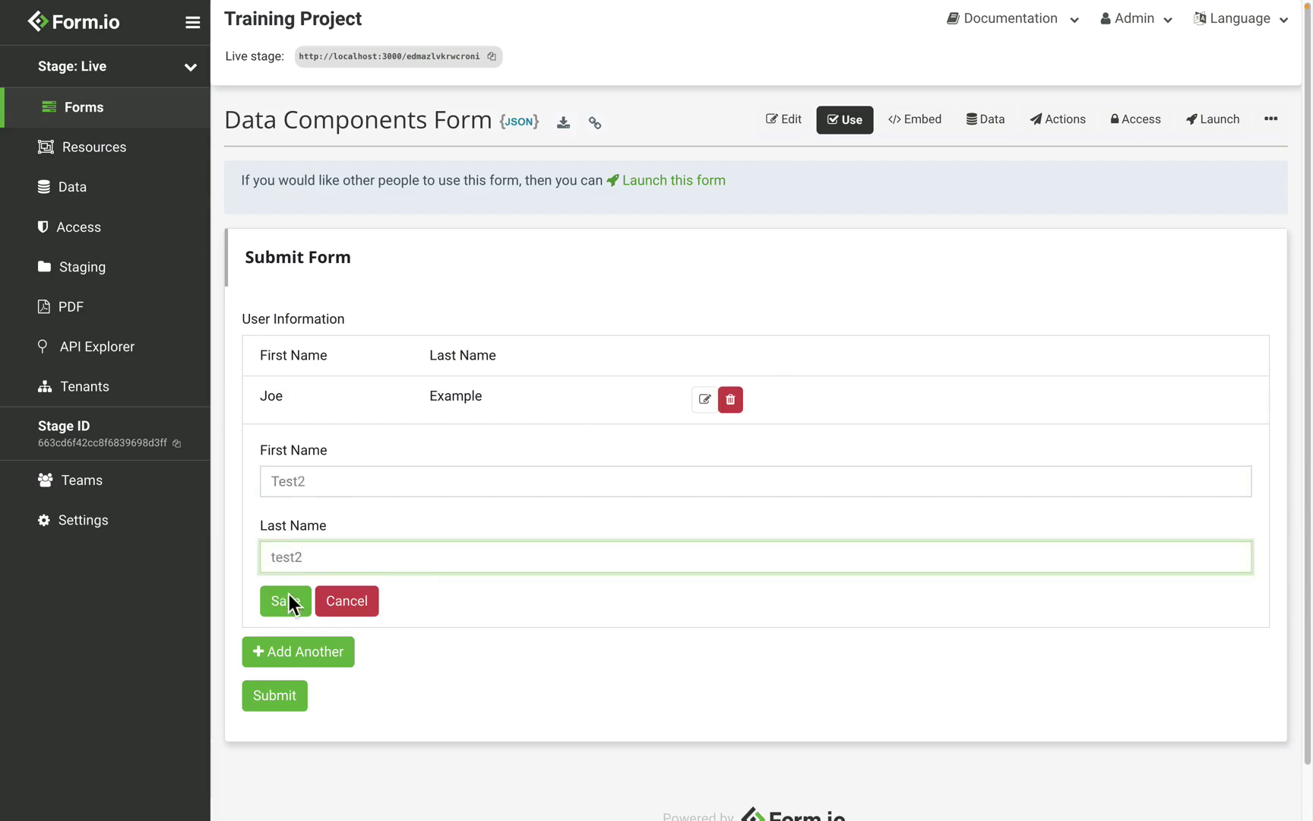
{"action": "left_click", "coordinate": [288, 602]}
- Edit the Test2 entry, appending 'update' to its first name, and save it
{"action": "left_click", "coordinate": [711, 447]}
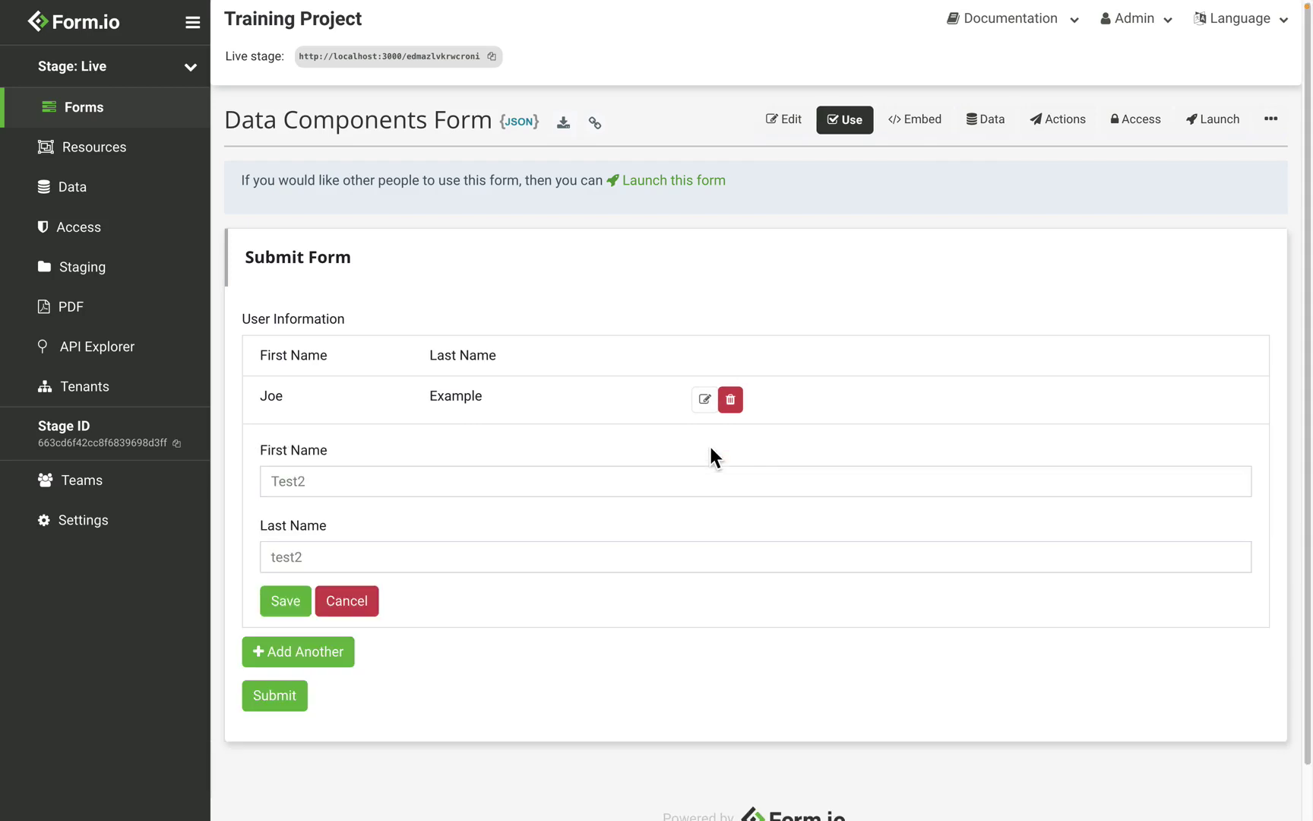
{"action": "left_click", "coordinate": [399, 487]}
{"action": "type", "text": "update"}
{"action": "left_click", "coordinate": [285, 600]}
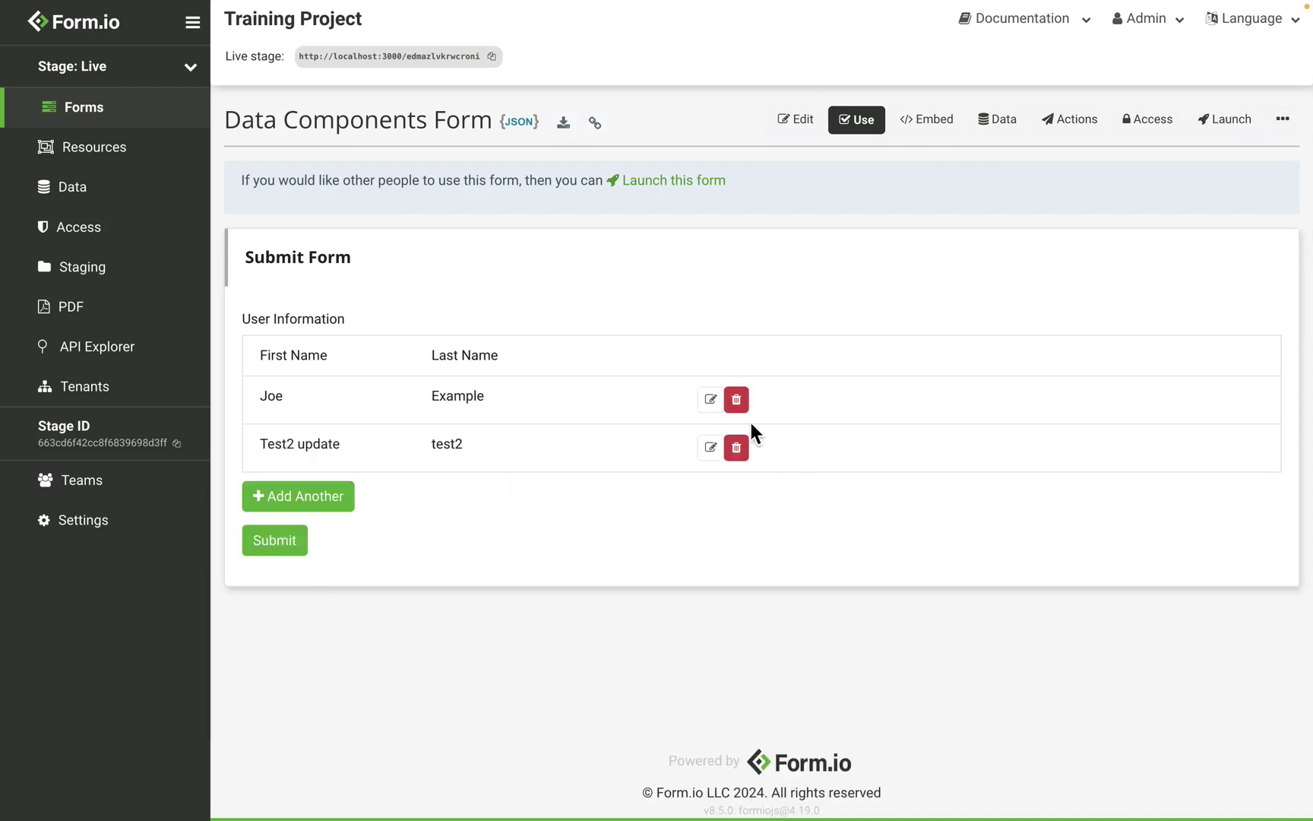
- In the builder, add a two-column Columns layout inside User Information
{"action": "left_click", "coordinate": [736, 447]}
{"action": "left_click", "coordinate": [805, 128]}
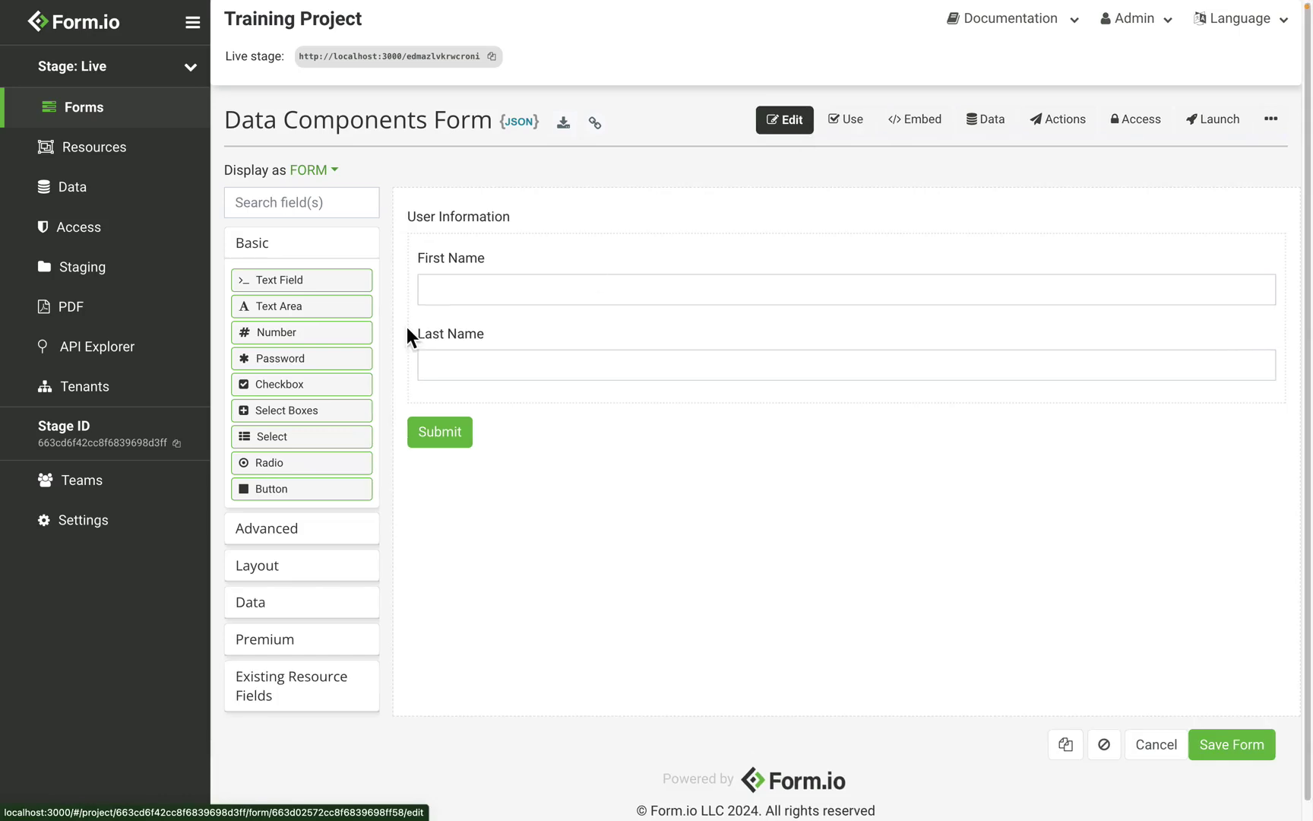
{"action": "left_click", "coordinate": [304, 569]}
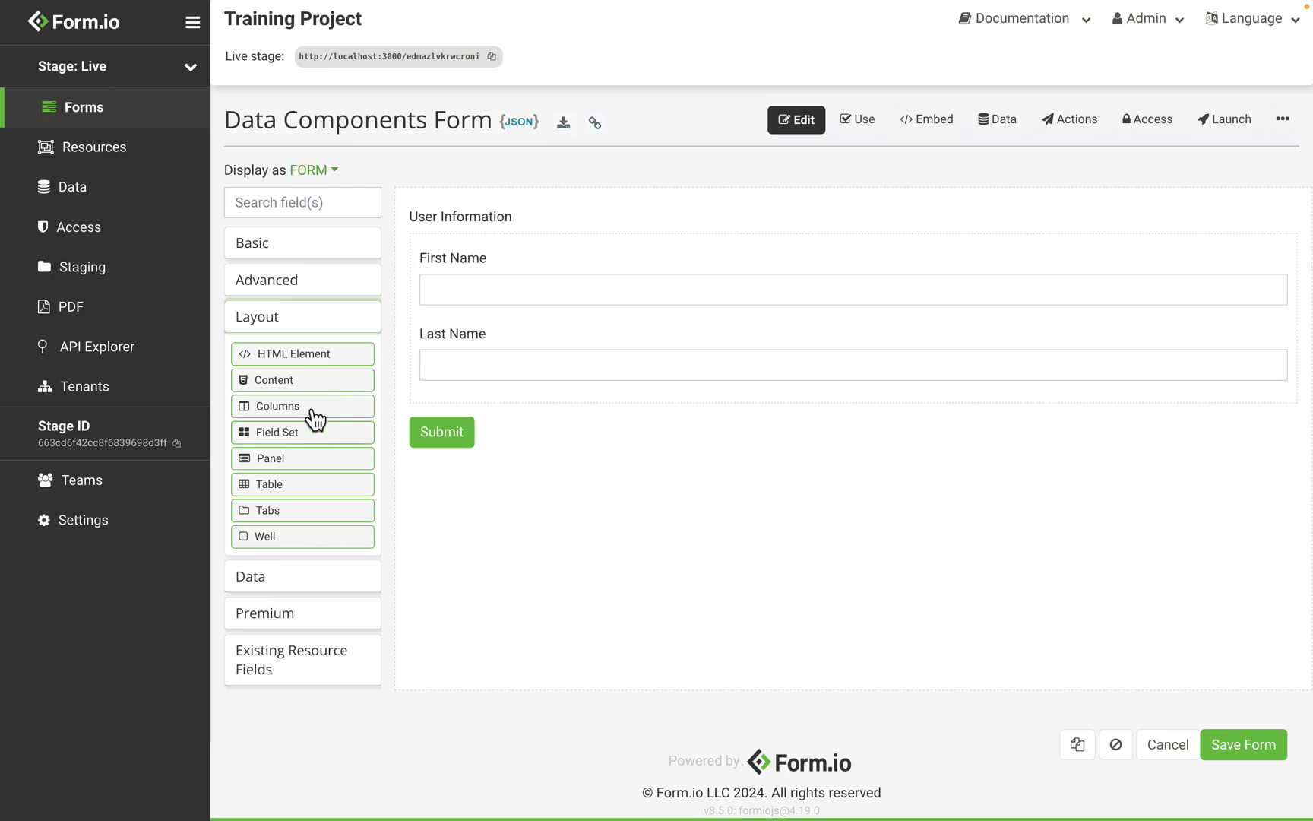
{"action": "left_click_drag", "start_coordinate": [314, 411], "coordinate": [688, 287]}
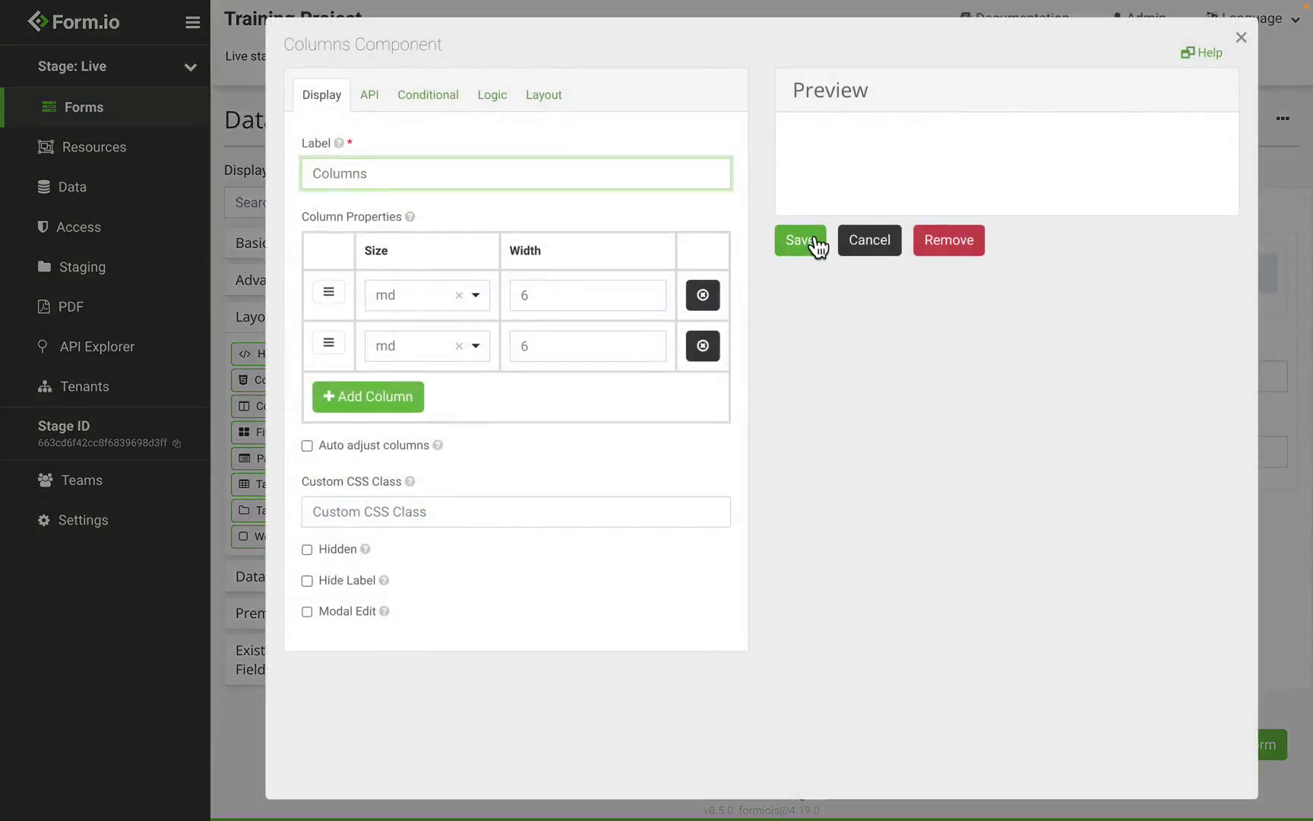
{"action": "left_click", "coordinate": [794, 237]}
- Move First Name into the left column and Last Name into the right, then save the form
{"action": "left_click_drag", "start_coordinate": [551, 387], "coordinate": [563, 338]}
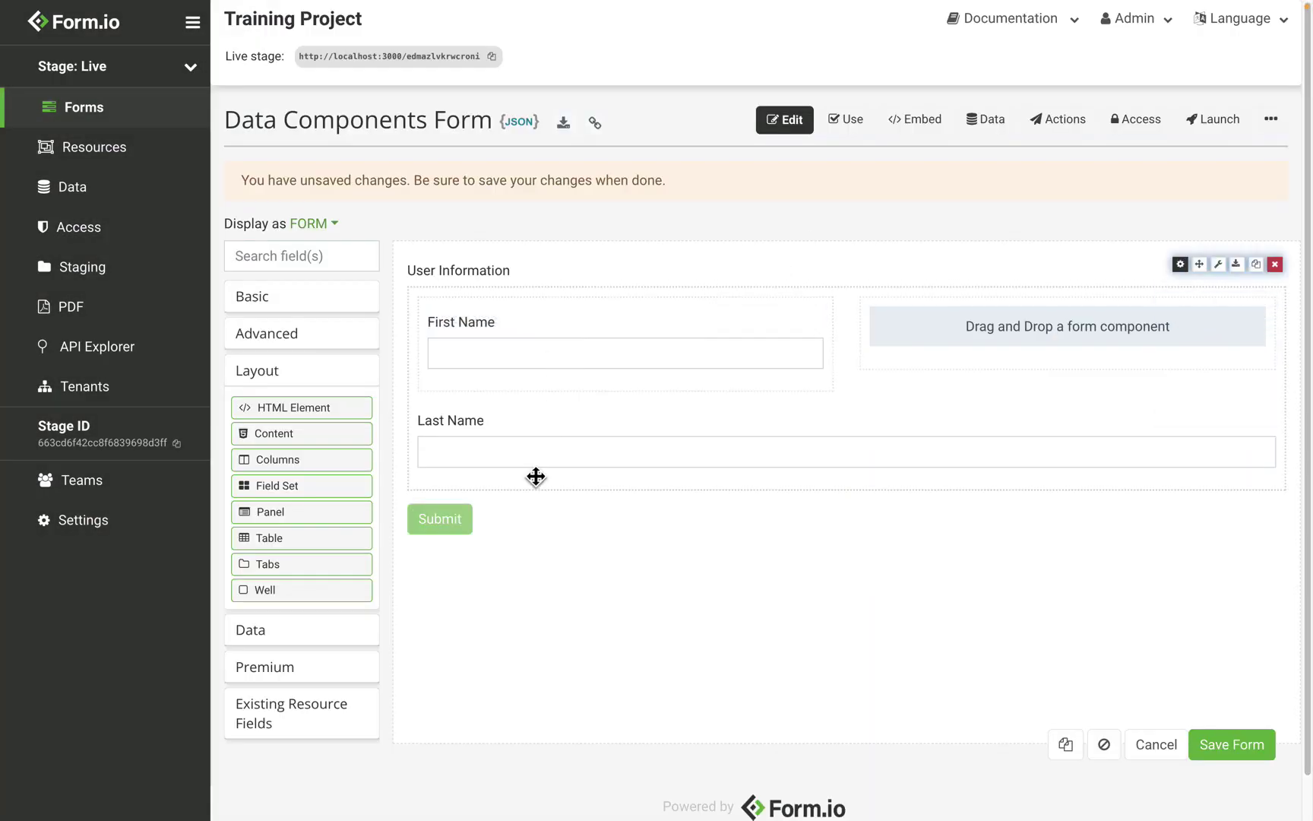
{"action": "left_click_drag", "start_coordinate": [537, 475], "coordinate": [872, 387]}
{"action": "left_click_drag", "start_coordinate": [653, 454], "coordinate": [1125, 354]}
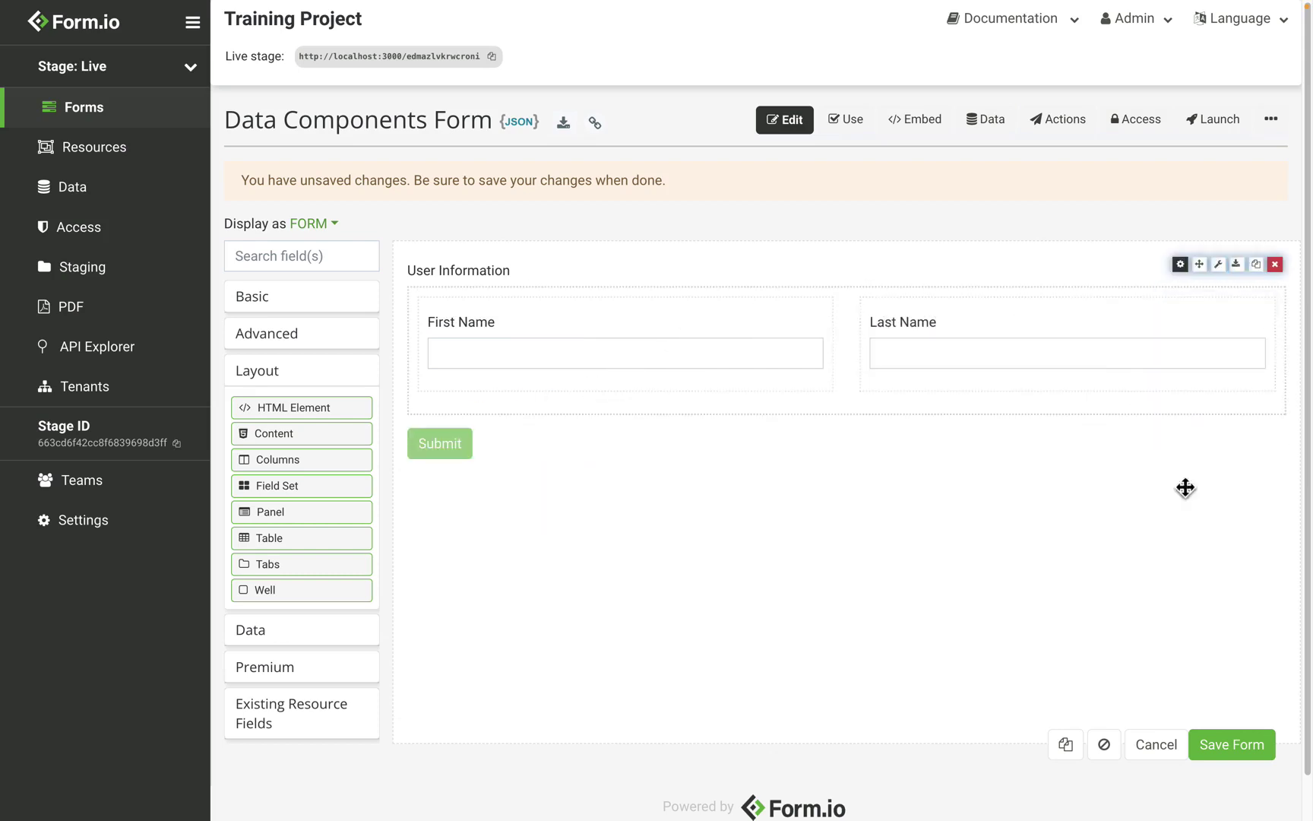
{"action": "left_click", "coordinate": [1233, 744]}
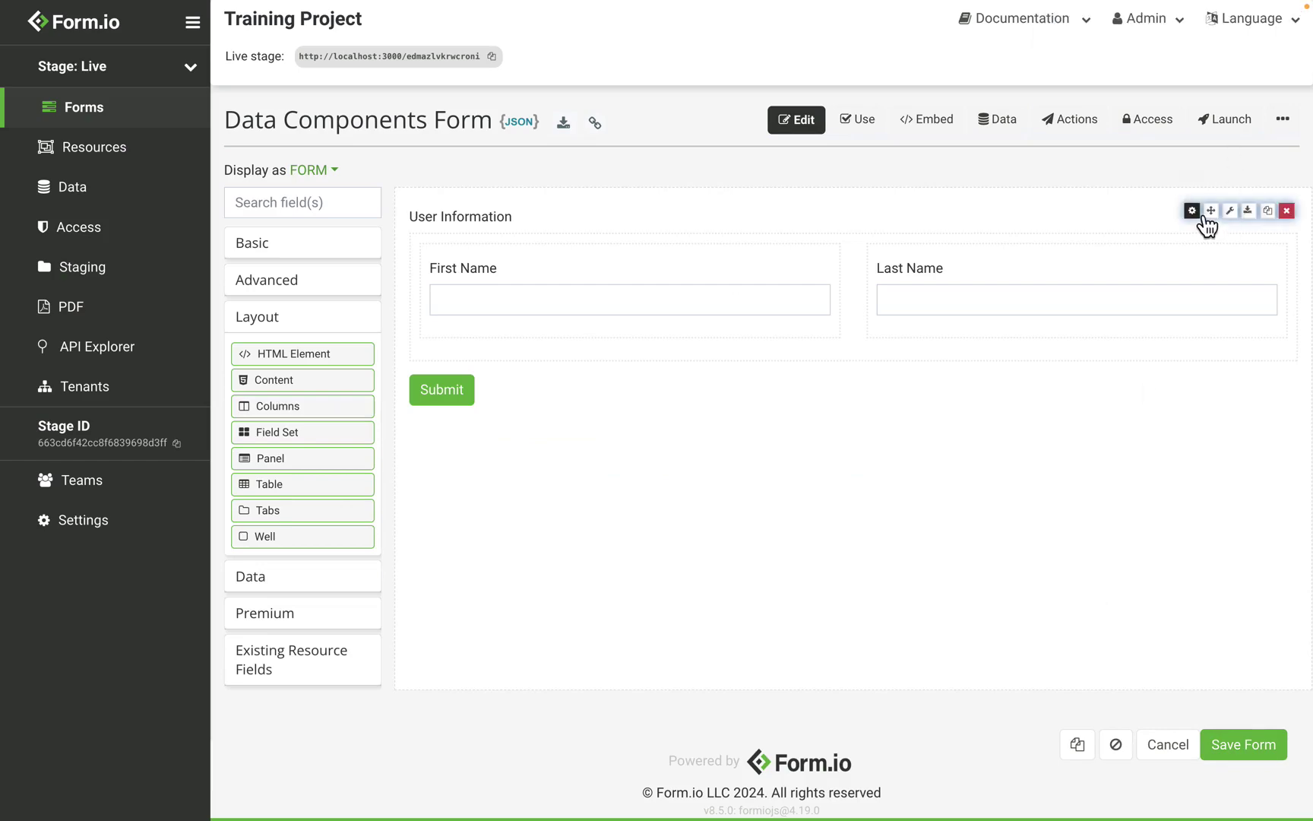
- Enable Display as Modal in the User Information edit grid's Templates settings
{"action": "left_click", "coordinate": [1204, 225]}
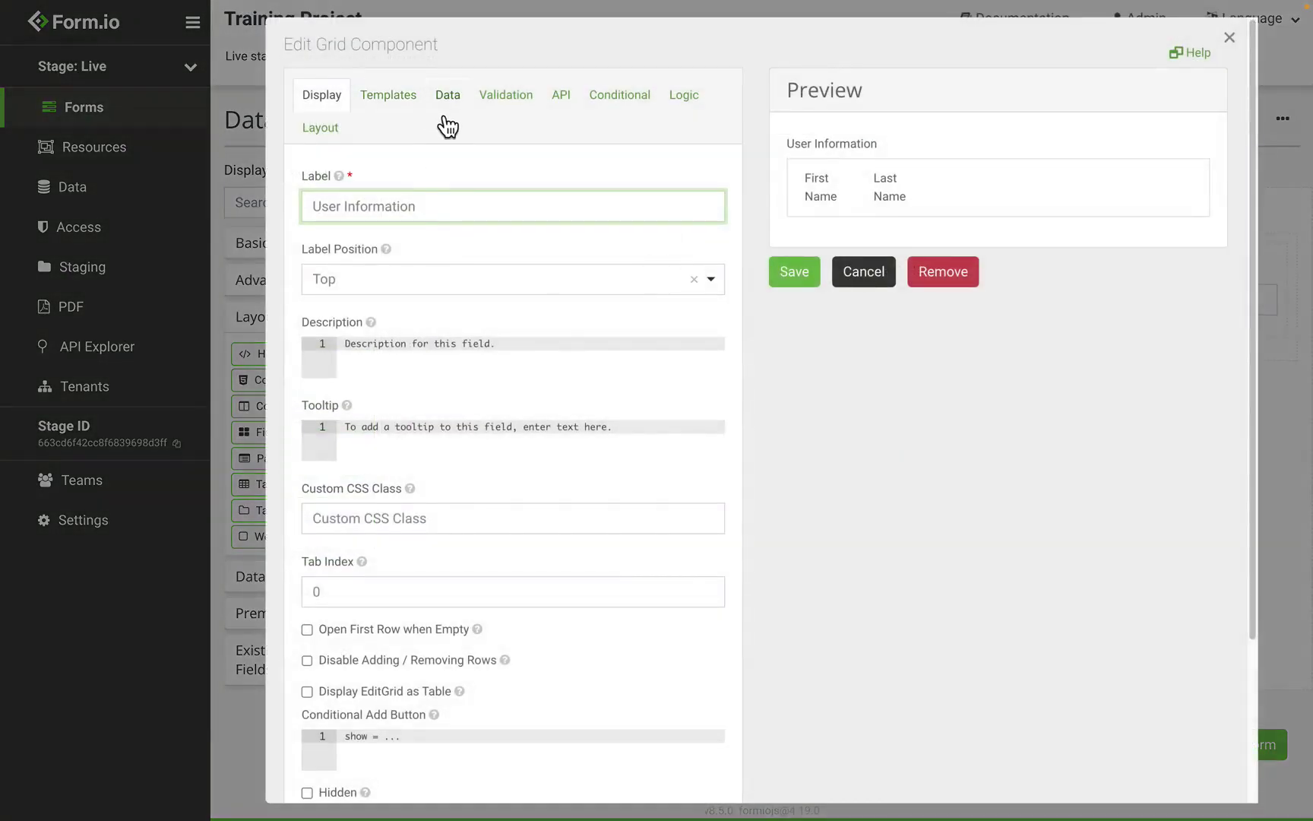
{"action": "left_click", "coordinate": [397, 109]}
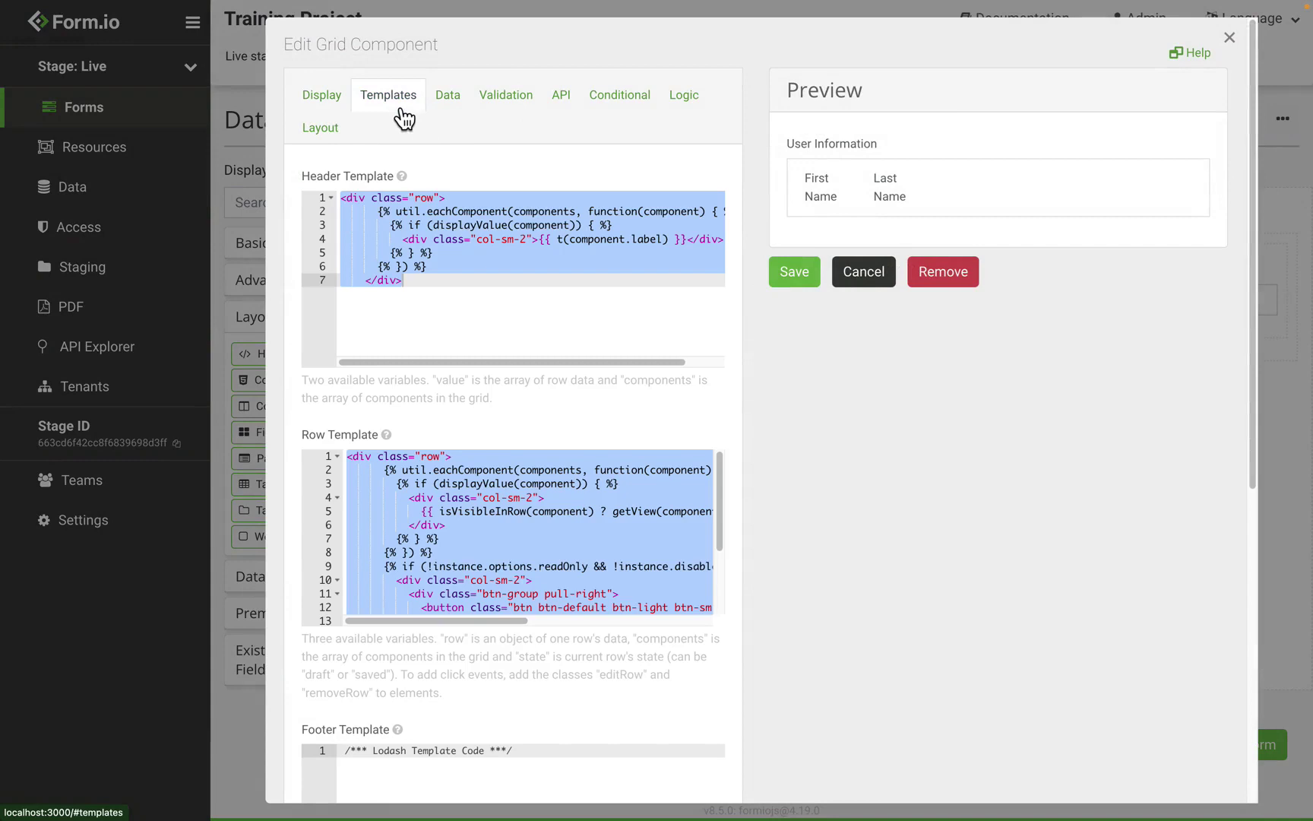
{"action": "left_click", "coordinate": [488, 267]}
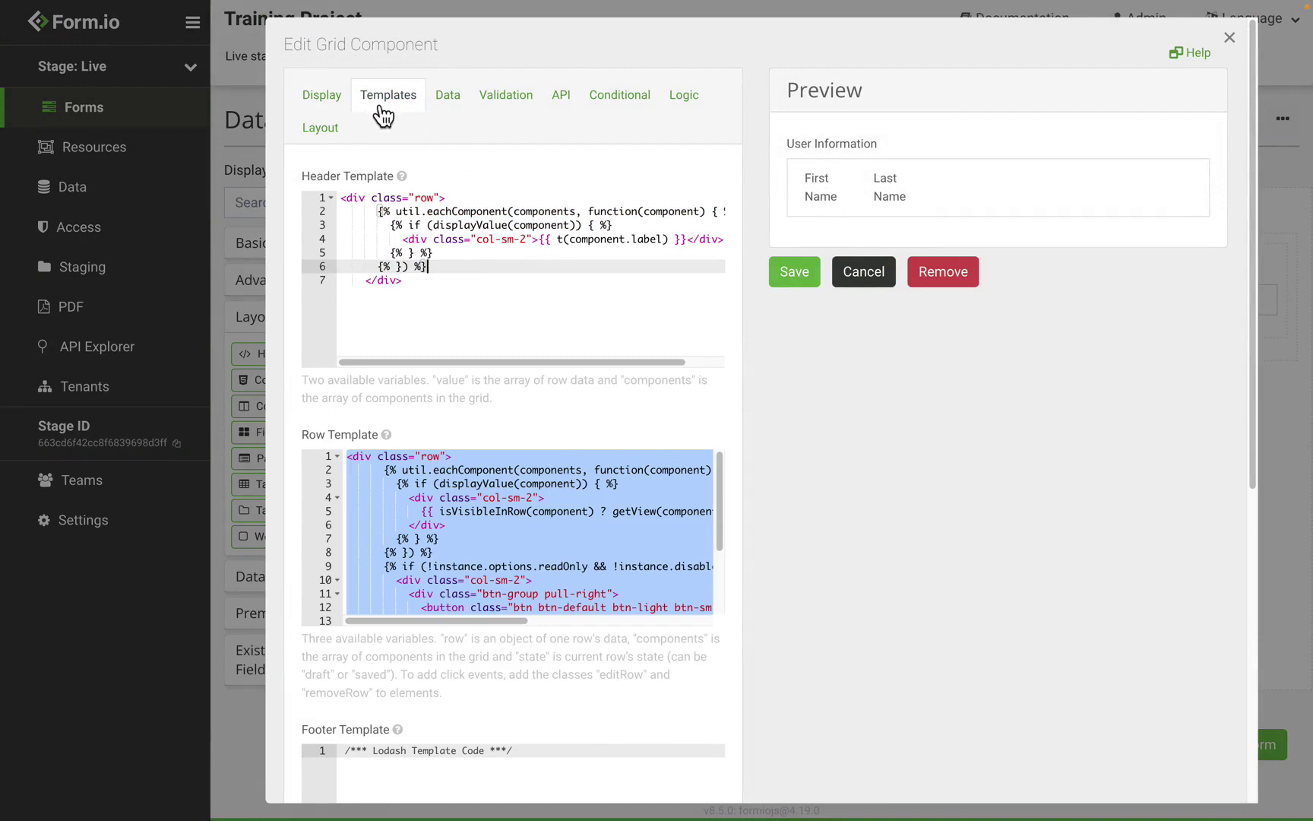
{"action": "scroll", "coordinate": [456, 346], "scroll_direction": "down", "scroll_amount": 7}
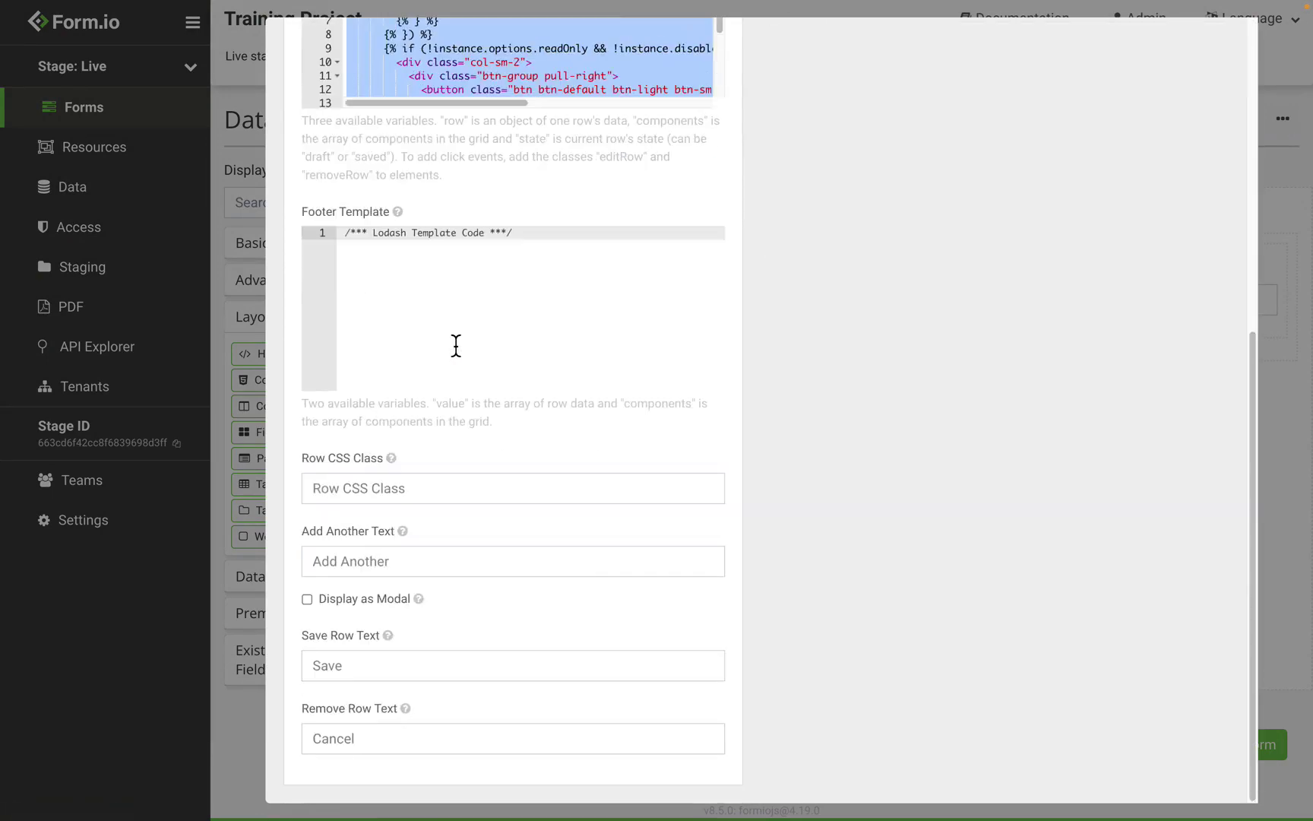
{"action": "left_click", "coordinate": [391, 601]}
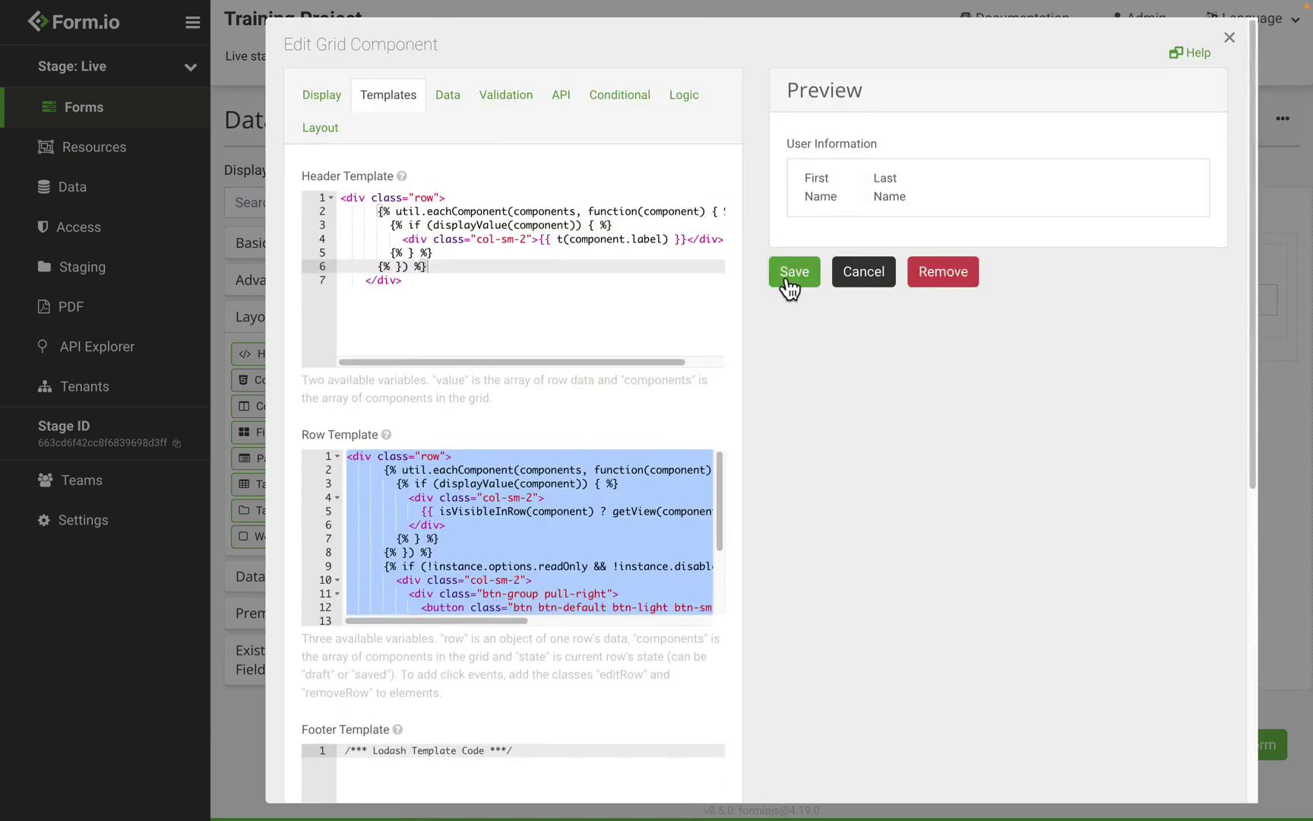
- Save the grid settings, review the Edit Grid Test Form's layout, and return to its Use page
{"action": "left_click", "coordinate": [793, 271]}
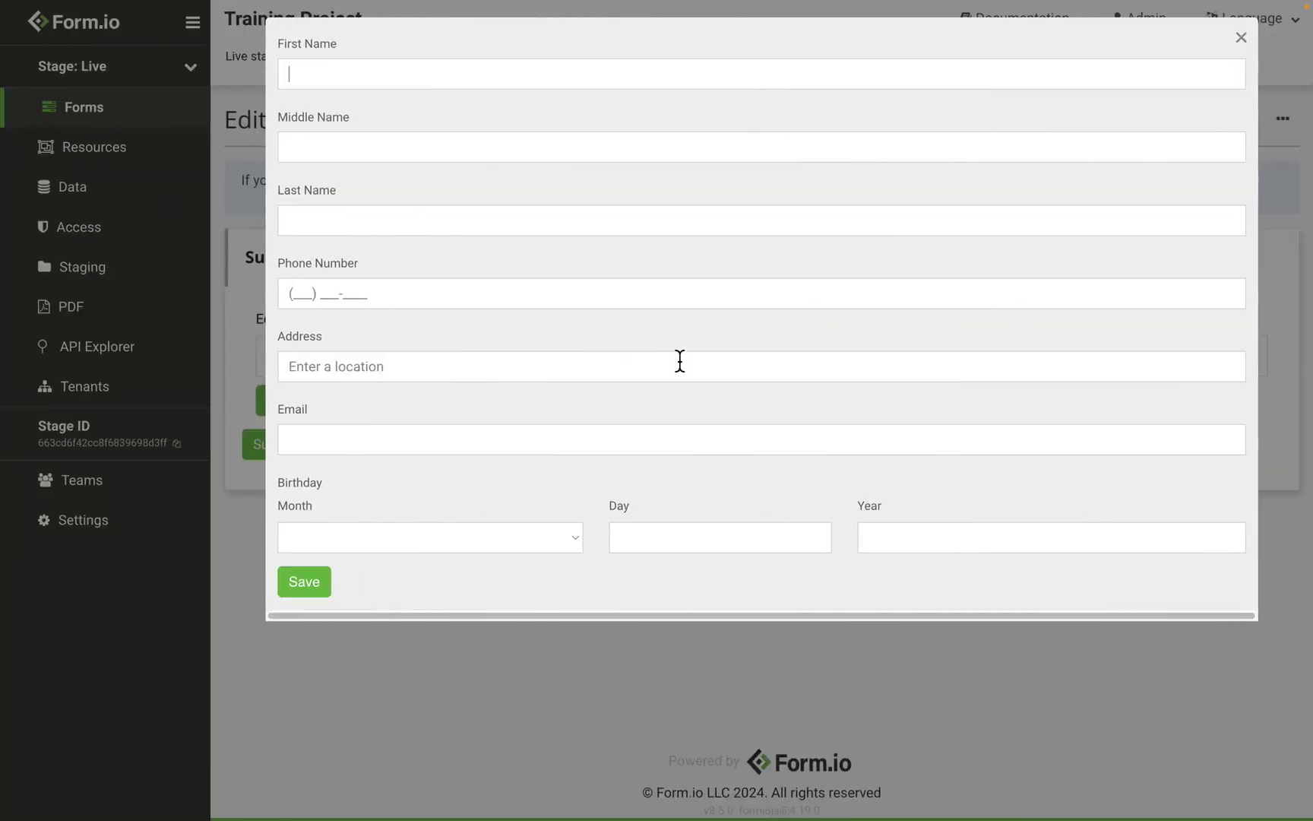
{"action": "left_click", "coordinate": [1247, 43]}
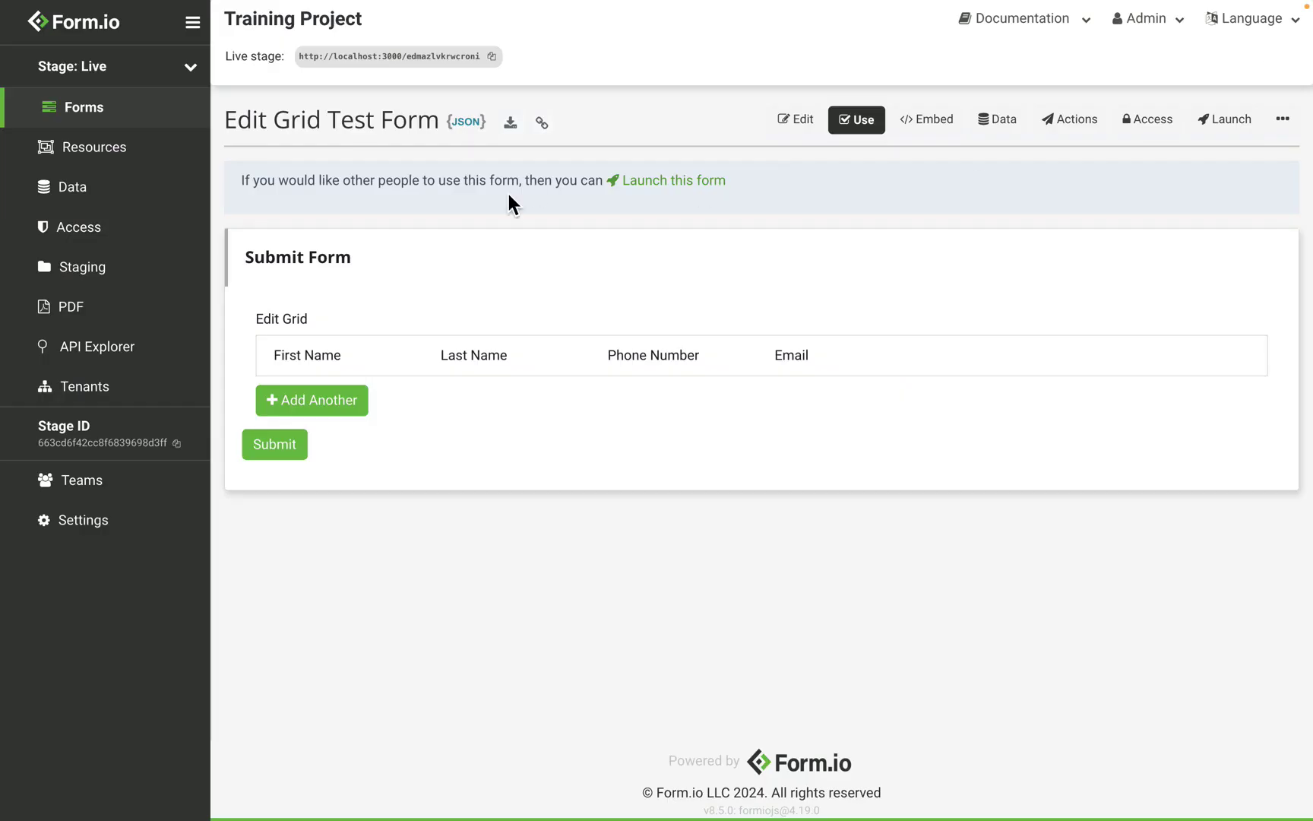
{"action": "left_click", "coordinate": [798, 122]}
{"action": "scroll", "coordinate": [574, 264], "scroll_direction": "down", "scroll_amount": 1}
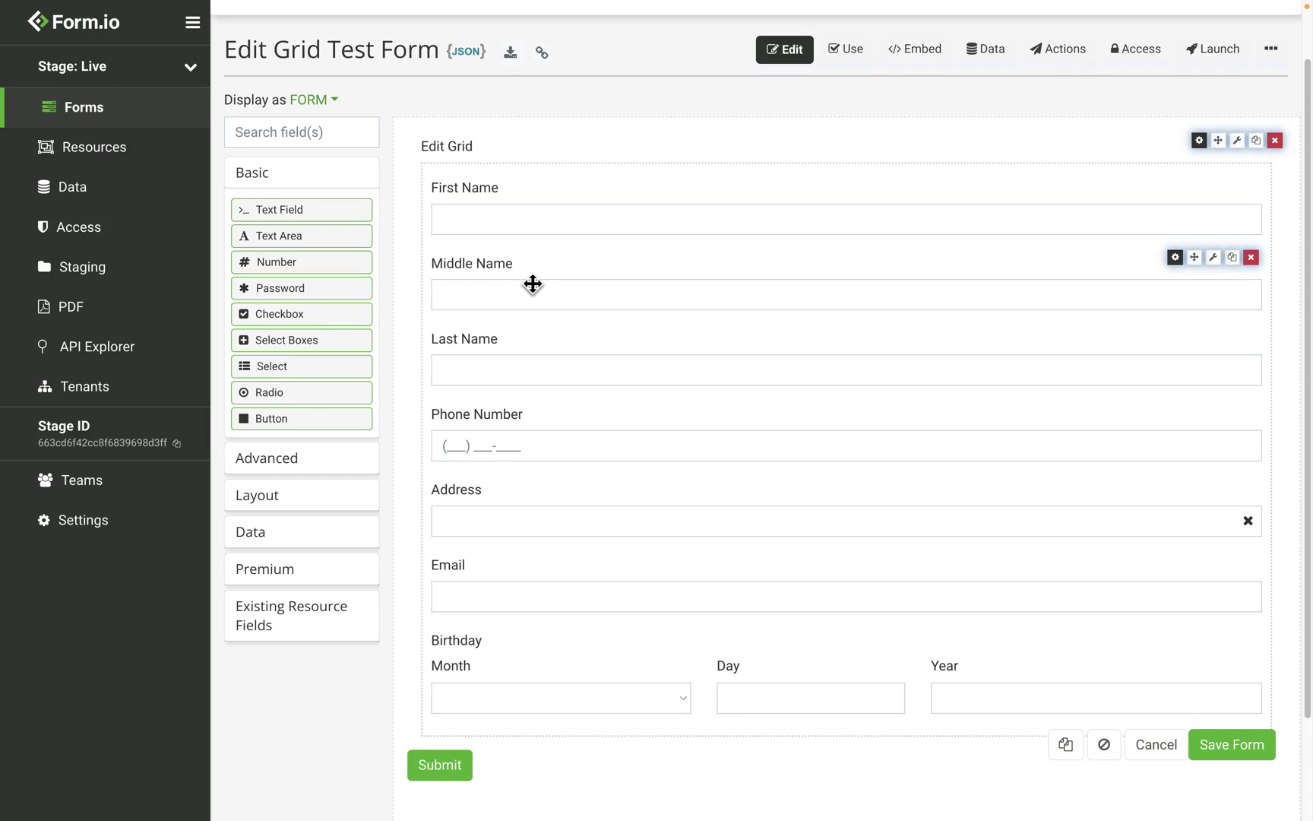
{"action": "left_click", "coordinate": [863, 52]}
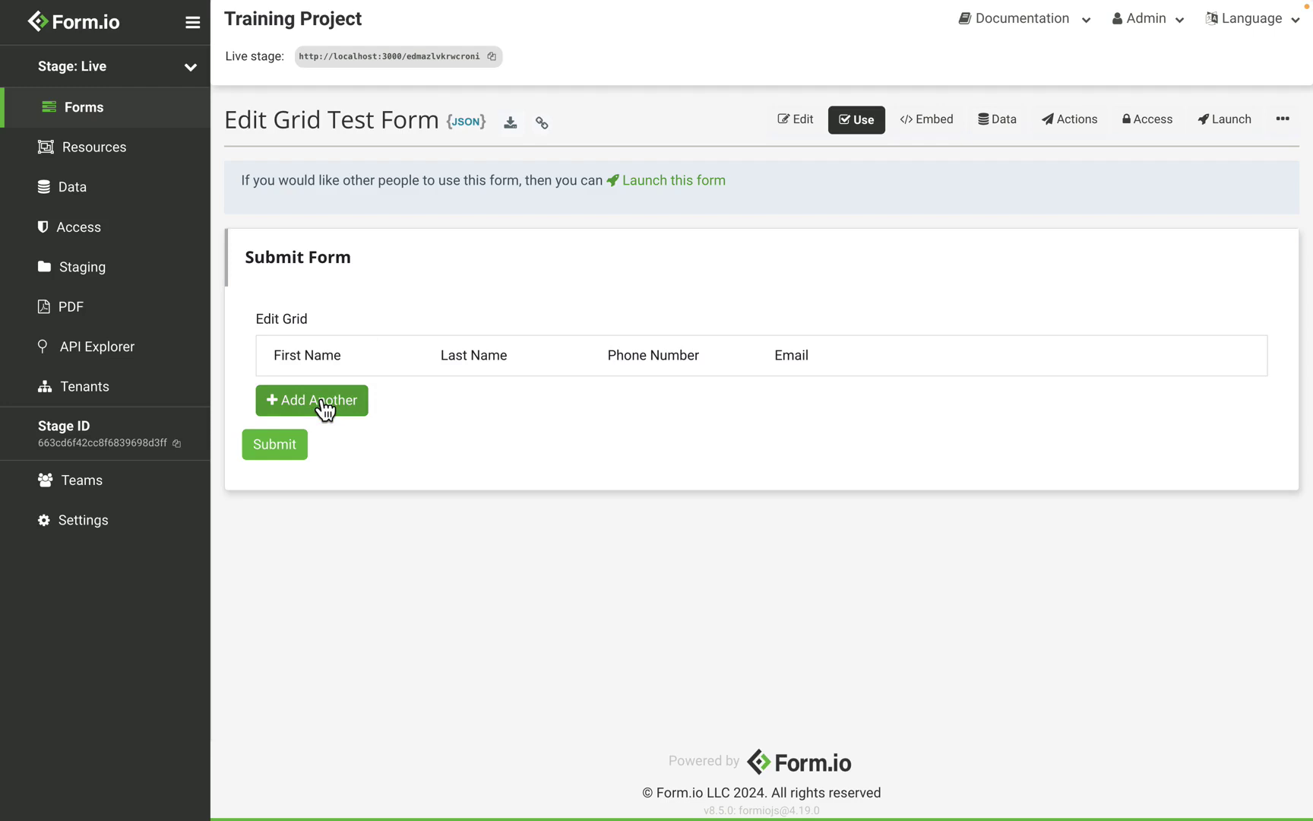
- Start a new Edit Grid row and enter a sample full name, phone number and suggested address
{"action": "left_click", "coordinate": [325, 401]}
{"action": "left_click", "coordinate": [393, 76]}
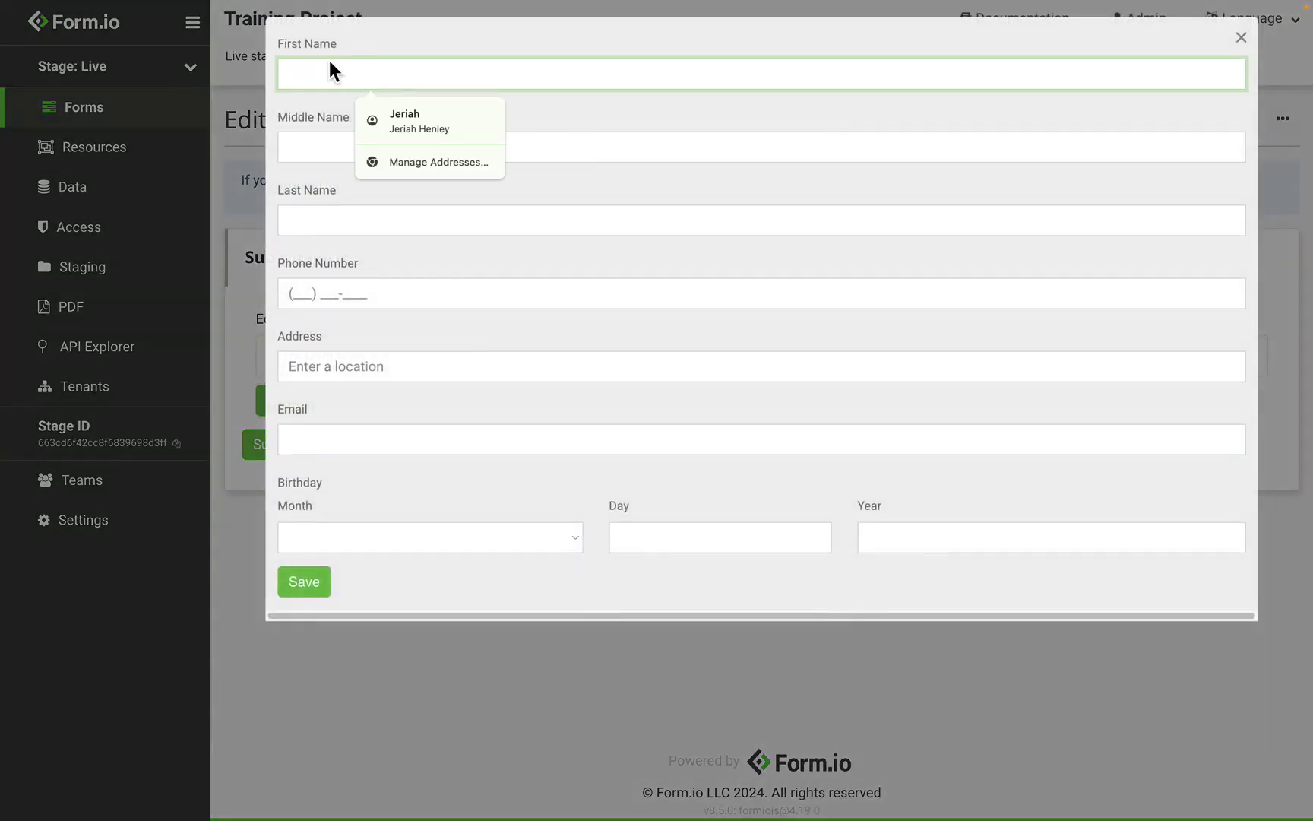
{"action": "type", "text": "Joe"}
{"action": "key", "text": "Tab"}
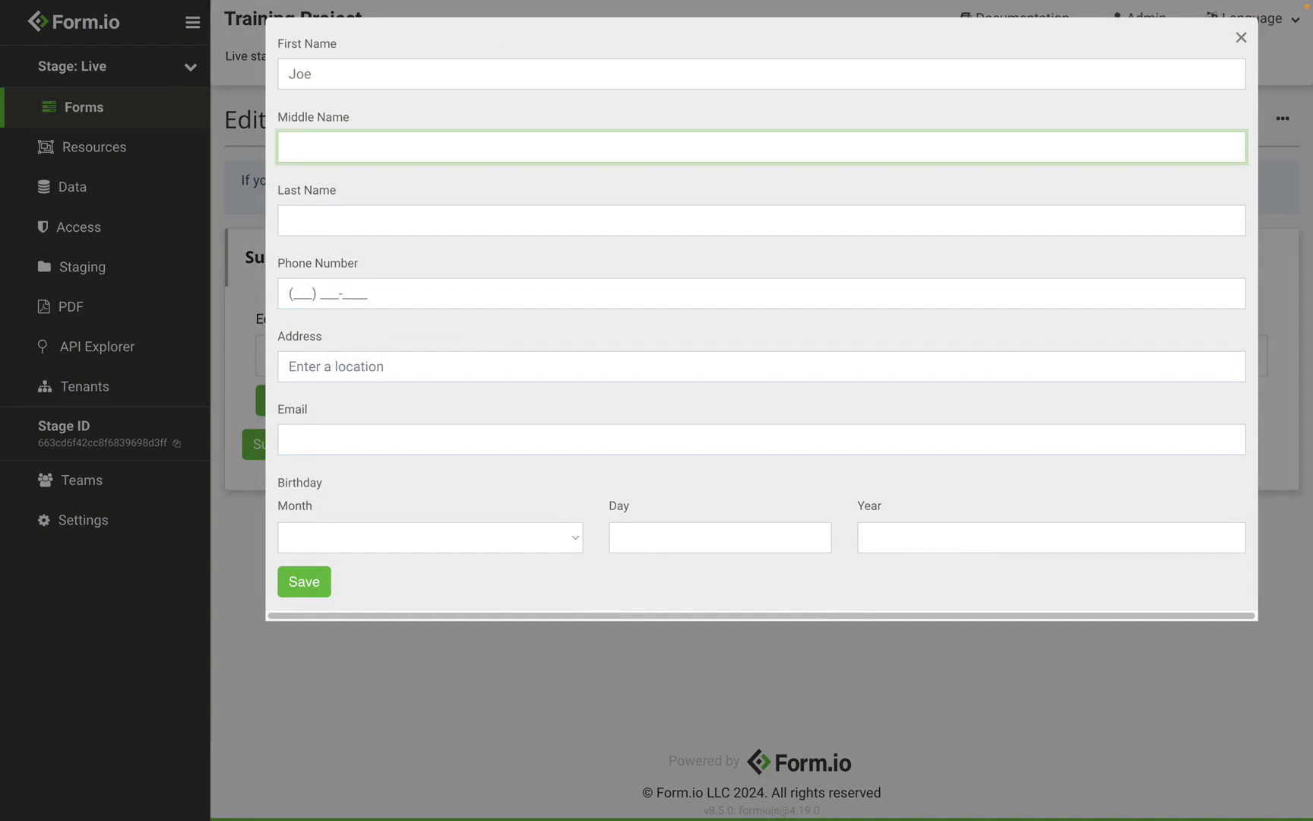
{"action": "type", "text": "B"}
{"action": "key", "text": "Tab"}
{"action": "type", "text": "E"}
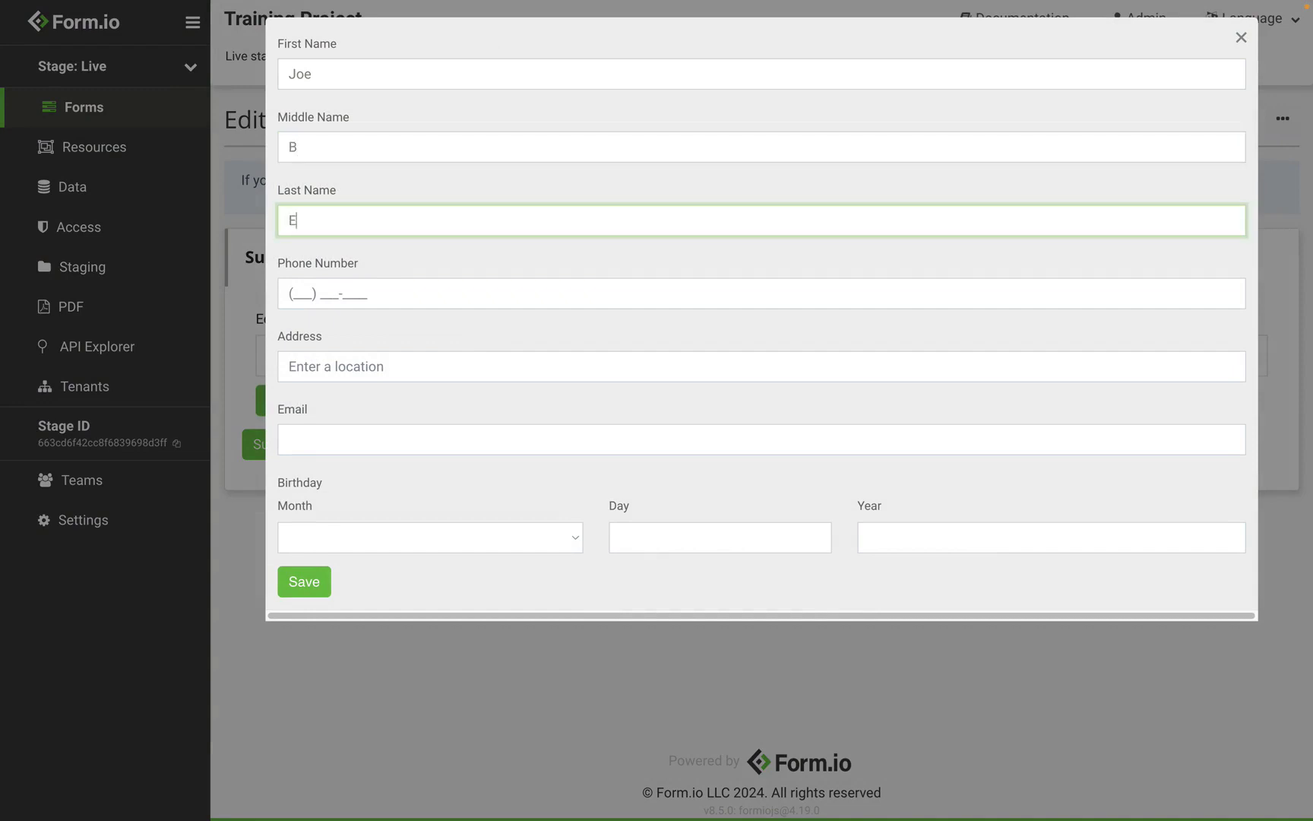
{"action": "type", "text": "xample"}
{"action": "key", "text": "Tab"}
{"action": "type", "text": "123) 123-1"}
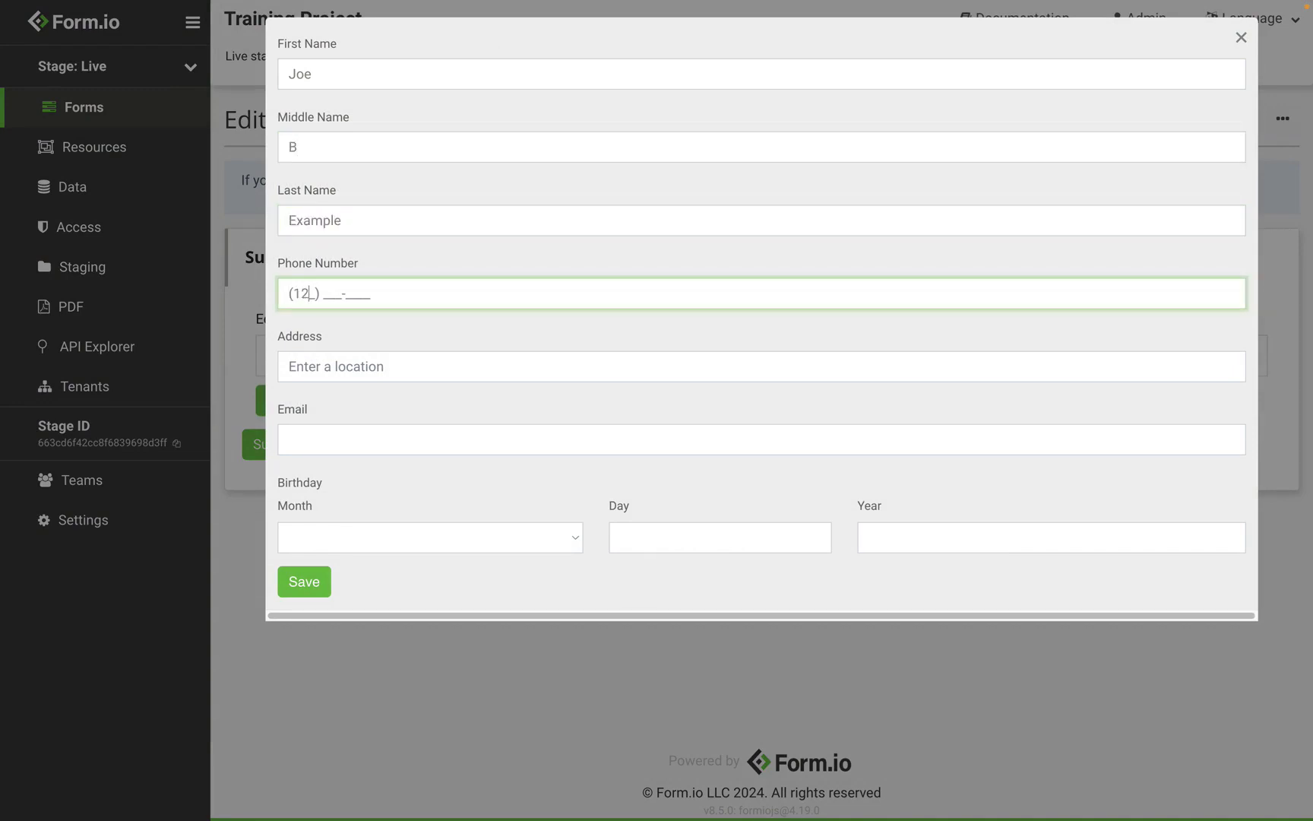
{"action": "type", "text": "234"}
{"action": "key", "text": "Tab"}
{"action": "type", "text": "Dallas"}
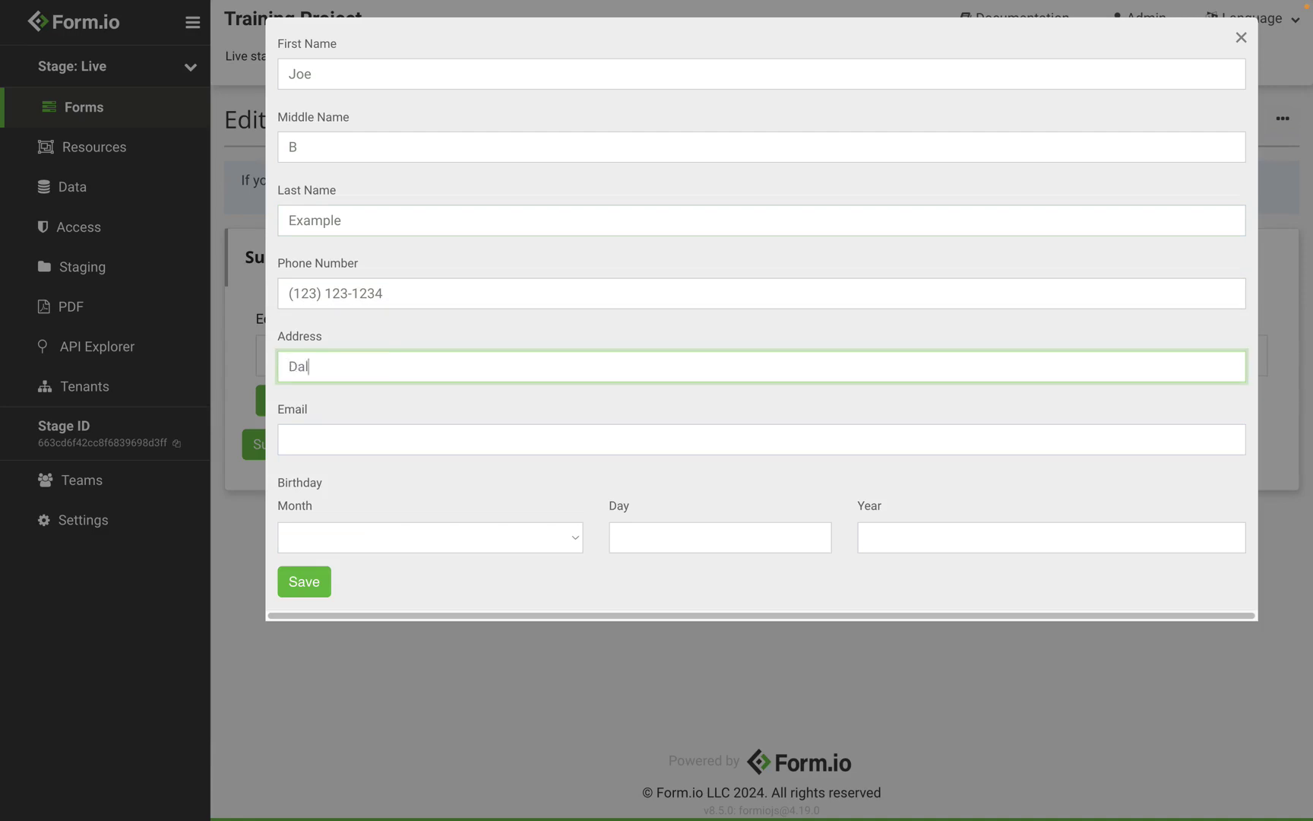
{"action": "left_click", "coordinate": [367, 396]}
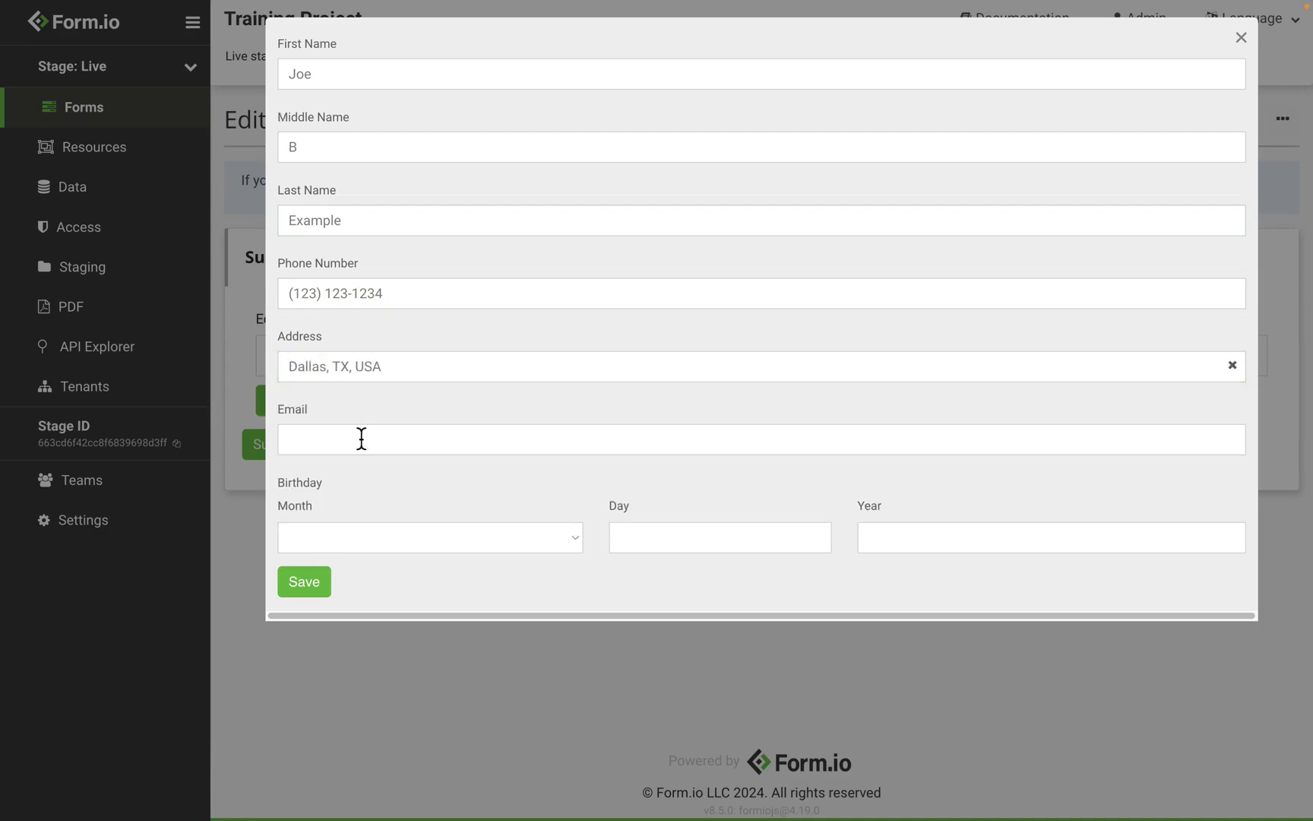
- Enter a sample email and a birthday of 01 January 2011, then save the row
{"action": "left_click", "coordinate": [361, 441]}
{"action": "type", "text": "test@example.com"}
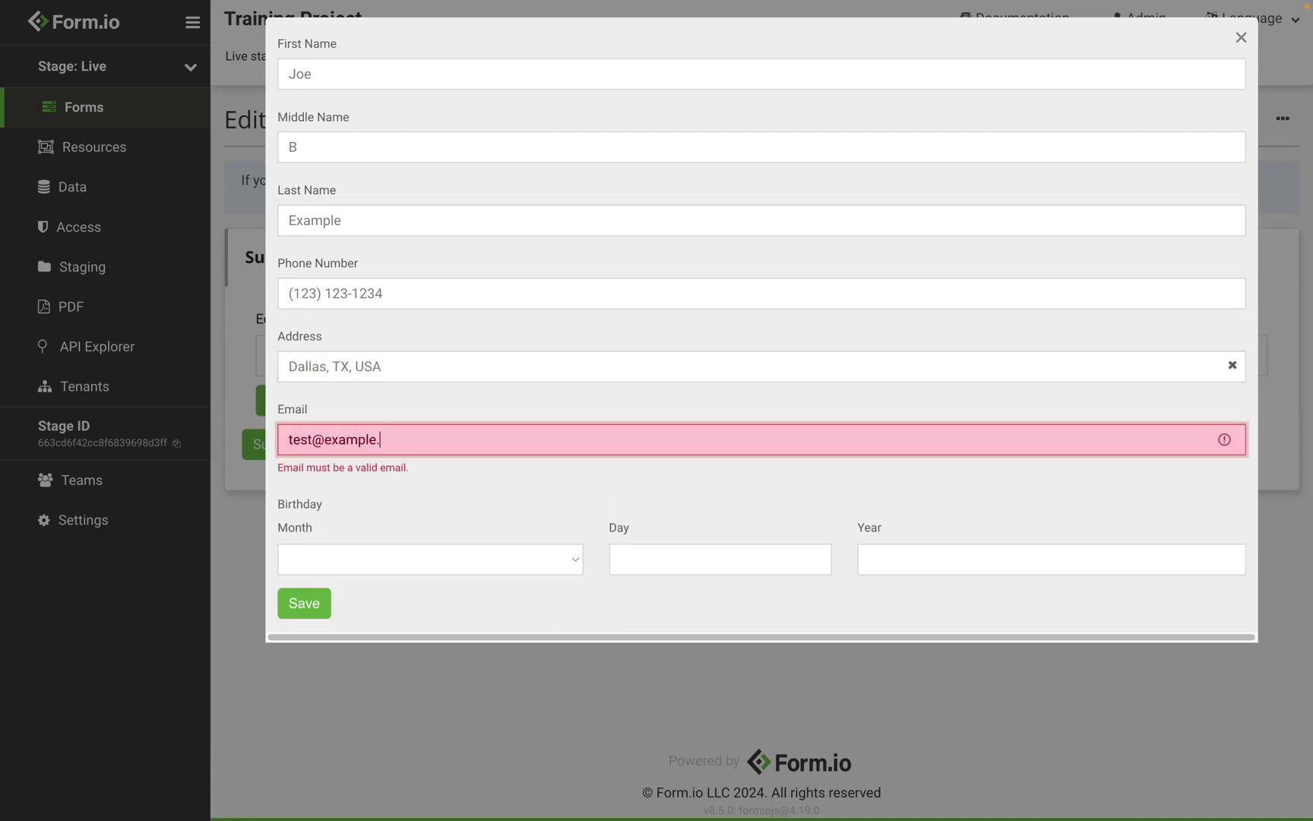
{"action": "left_click", "coordinate": [319, 537]}
{"action": "left_click", "coordinate": [332, 561]}
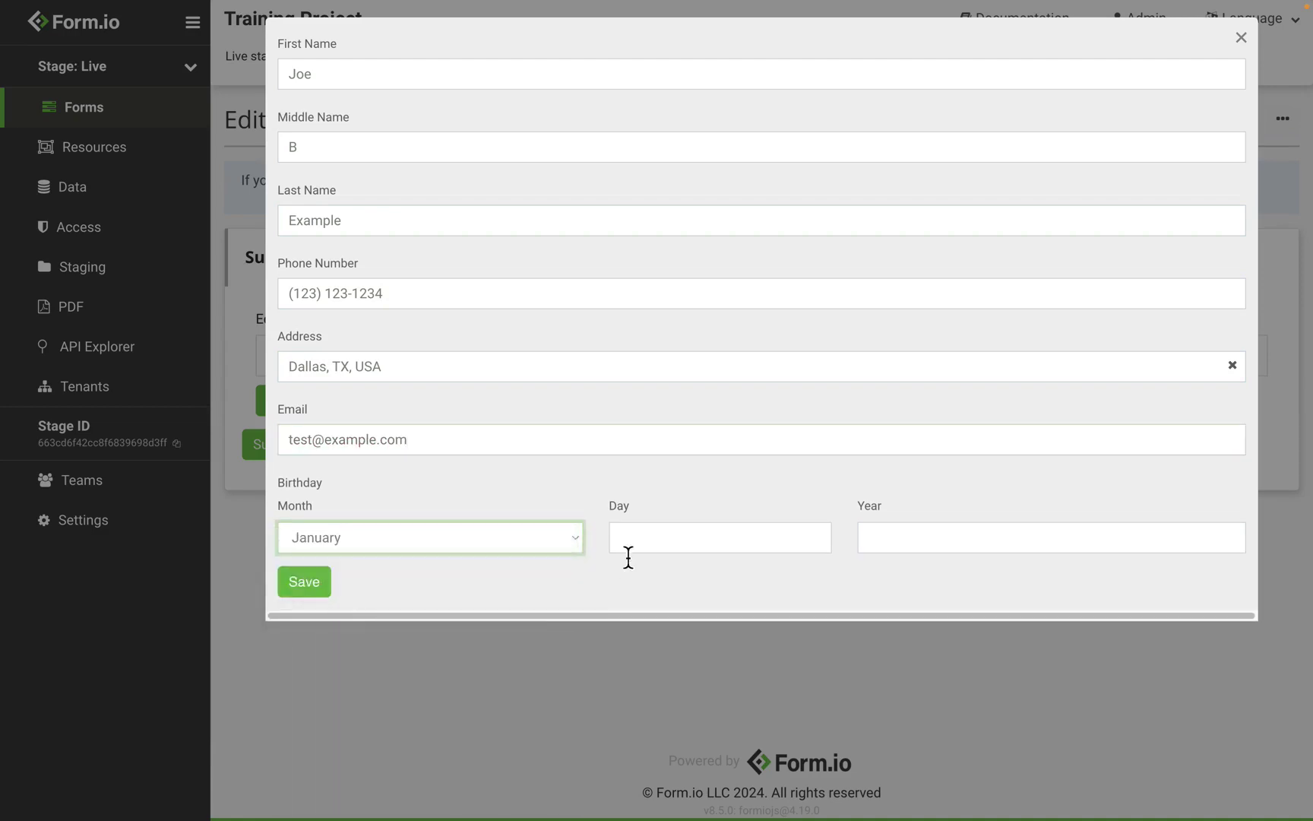
{"action": "left_click", "coordinate": [634, 545]}
{"action": "type", "text": "01"}
{"action": "left_click", "coordinate": [1037, 545]}
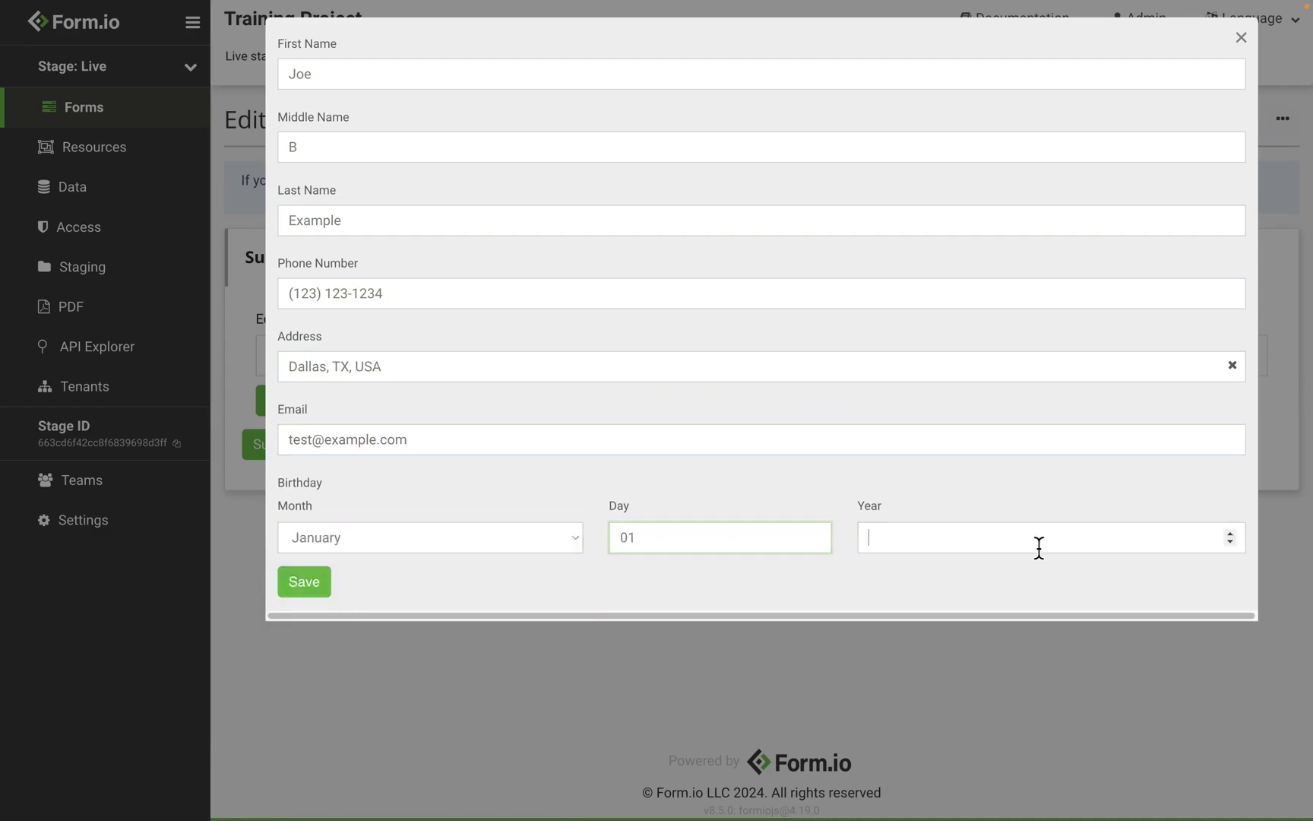
{"action": "type", "text": "2011"}
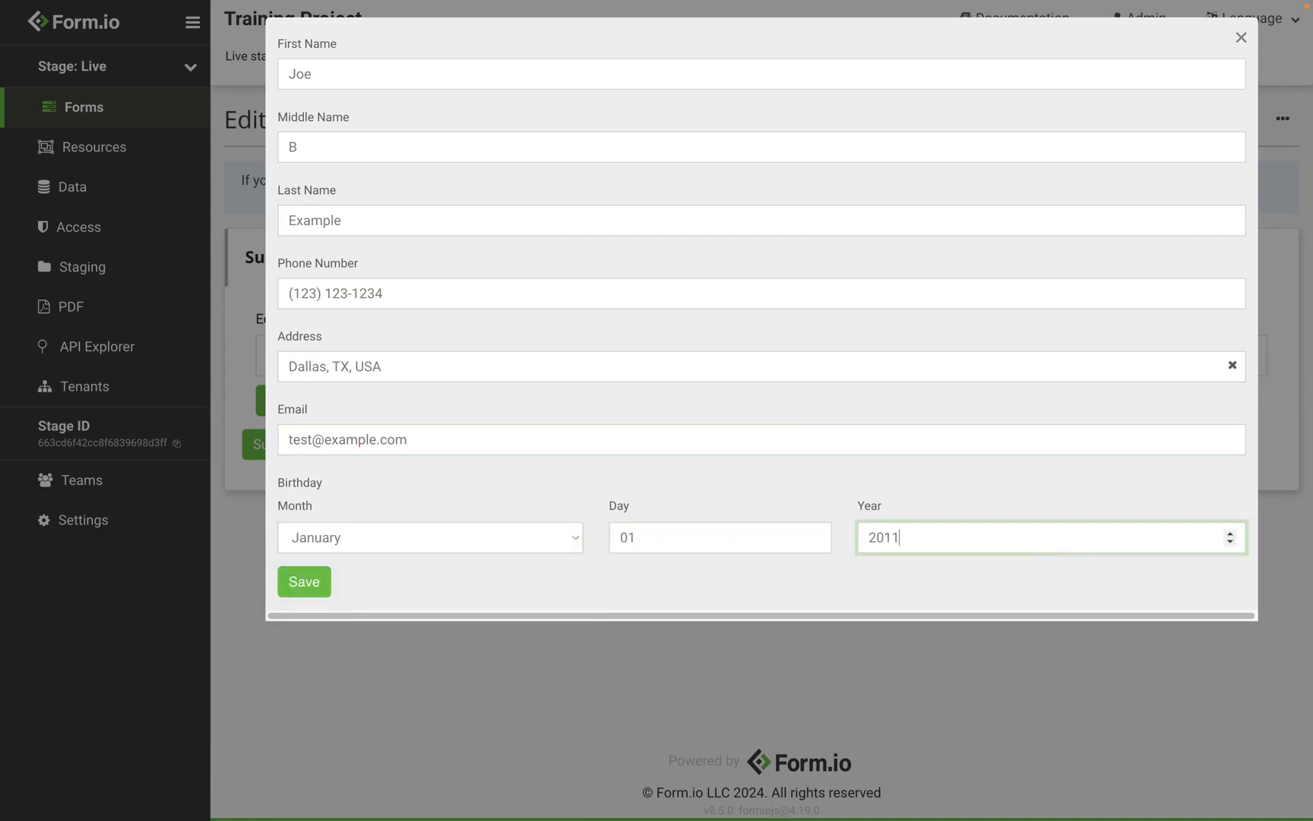
{"action": "left_click", "coordinate": [313, 594]}
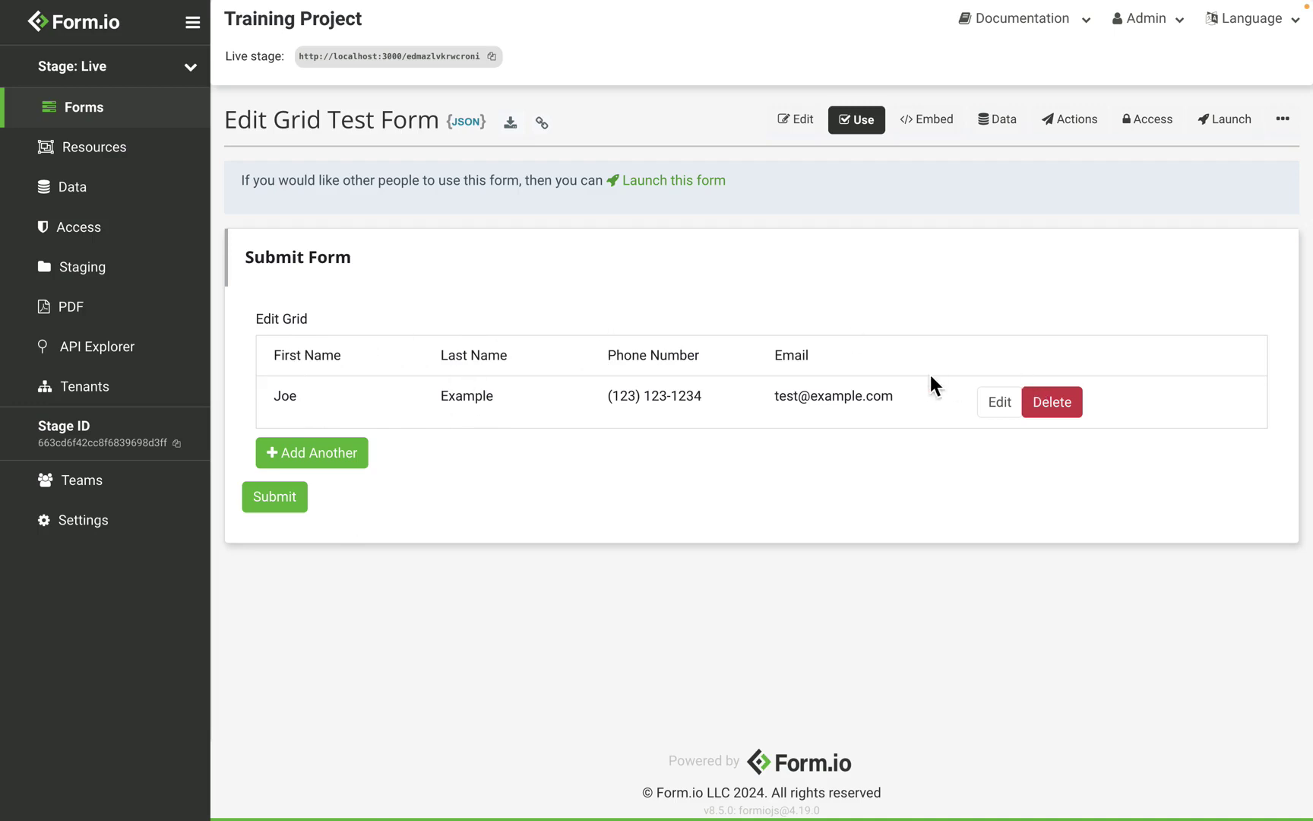
- Reopen the saved grid row in its modal and save it again unchanged
{"action": "left_click", "coordinate": [1004, 410]}
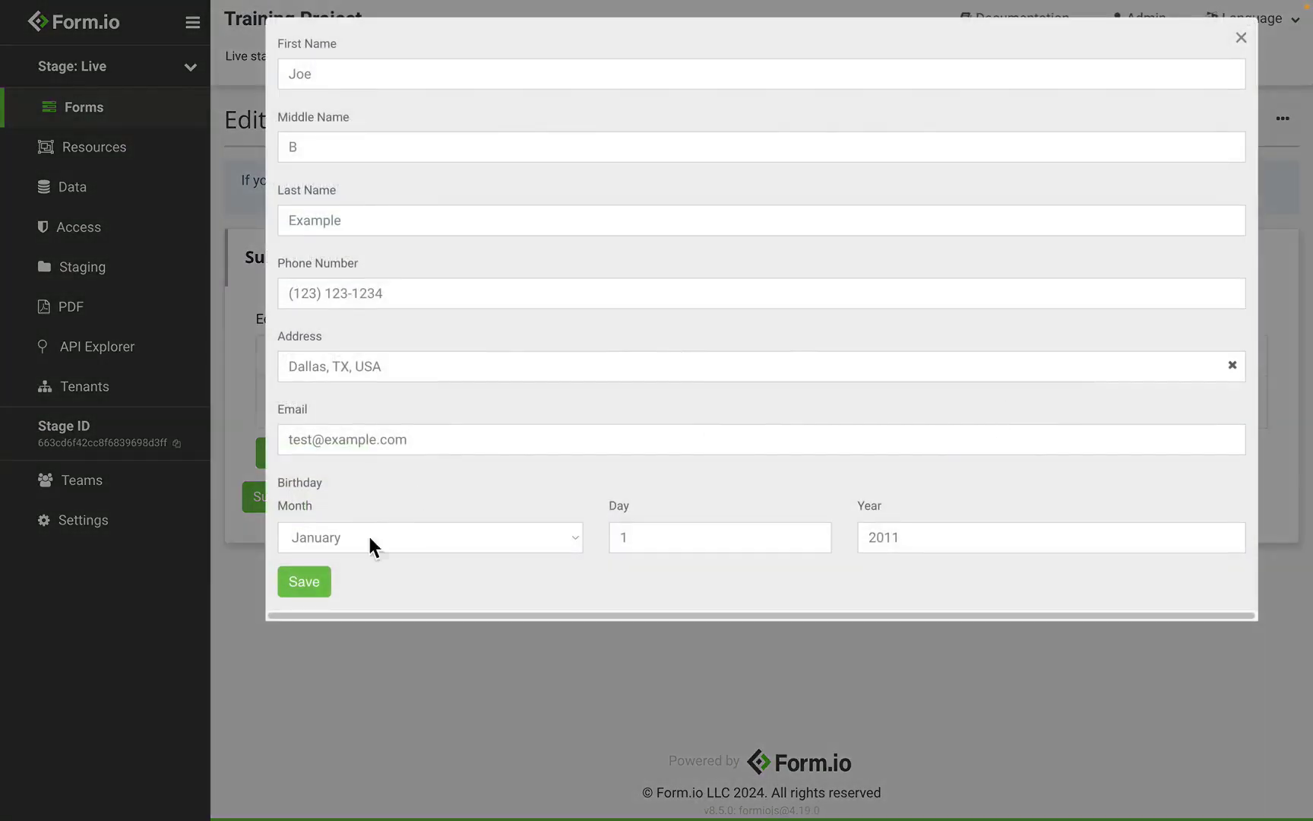
{"action": "left_click", "coordinate": [305, 584]}
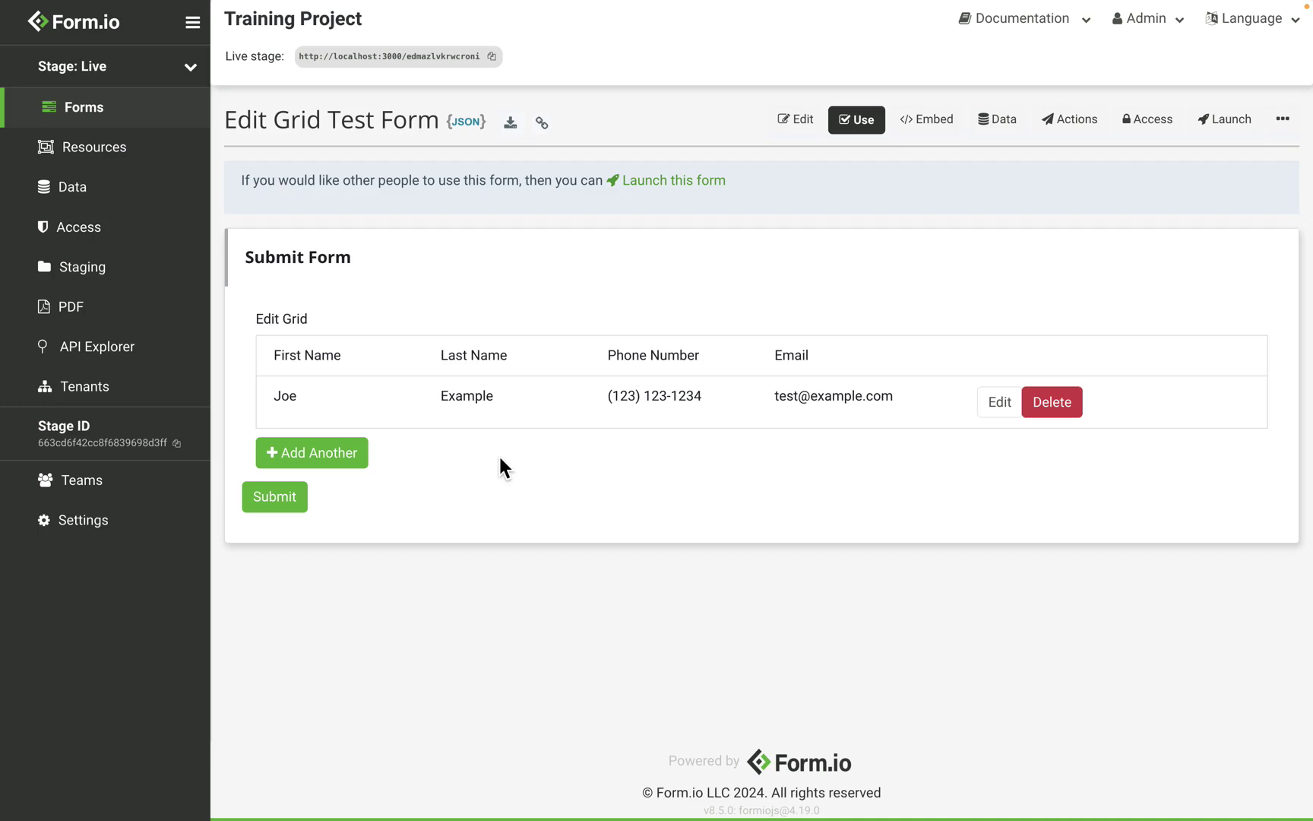